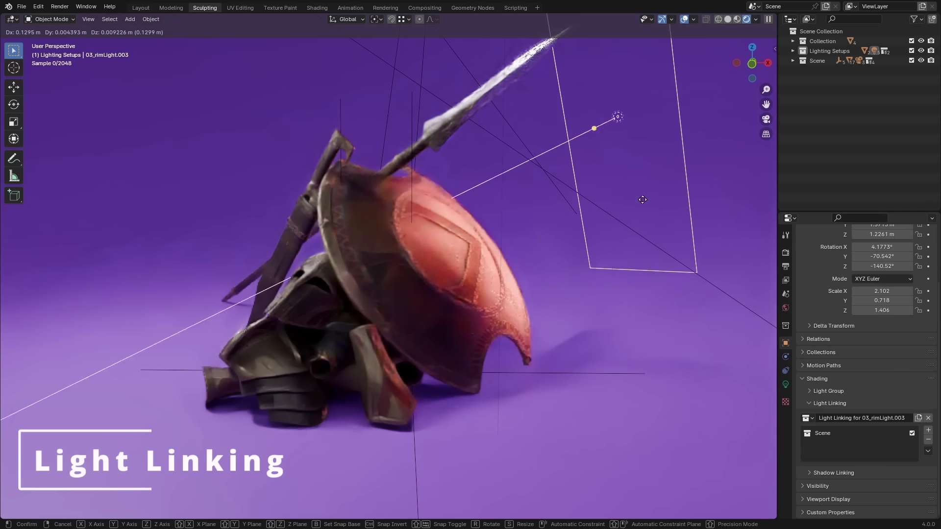
# Confirm the rim light's position and remove its Scene light-linking collection.
pyautogui.click(654, 235)
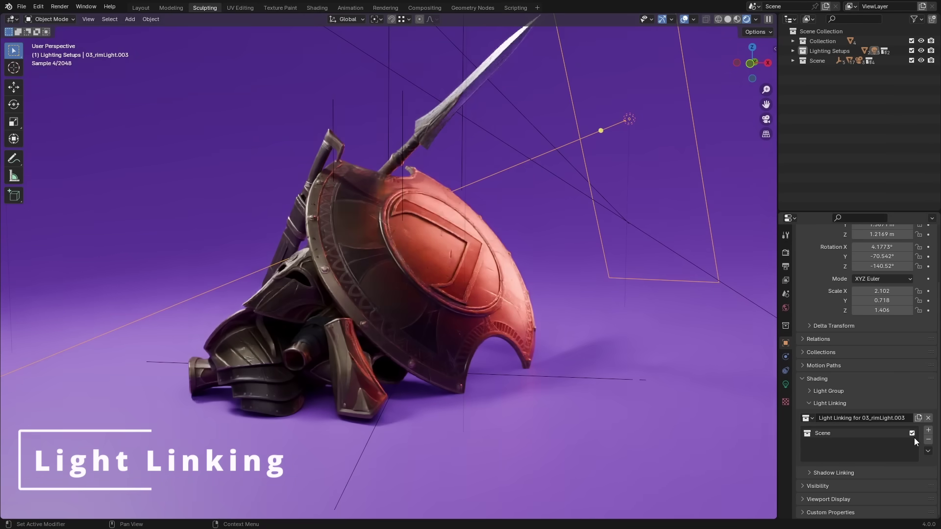
pyautogui.click(912, 433)
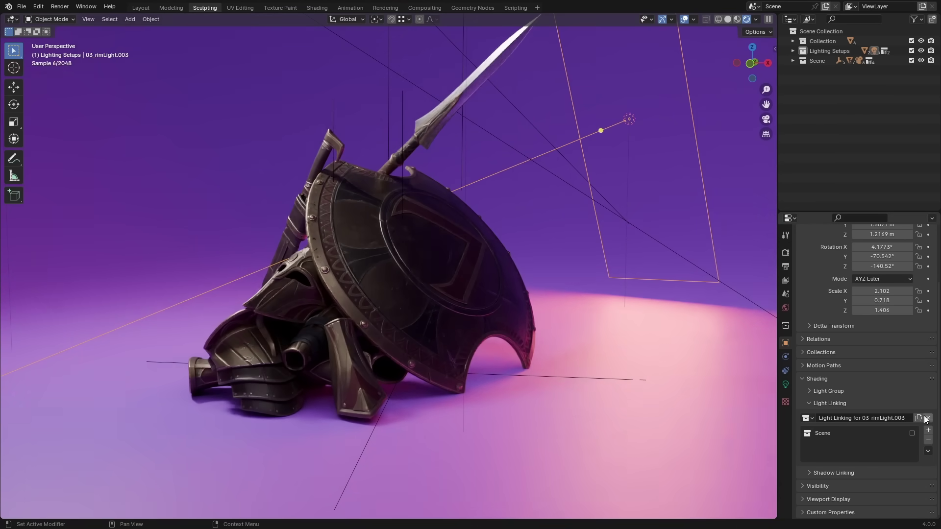
pyautogui.click(929, 419)
pyautogui.moveTo(666, 90); pyautogui.dragTo(633, 161, button='middle')
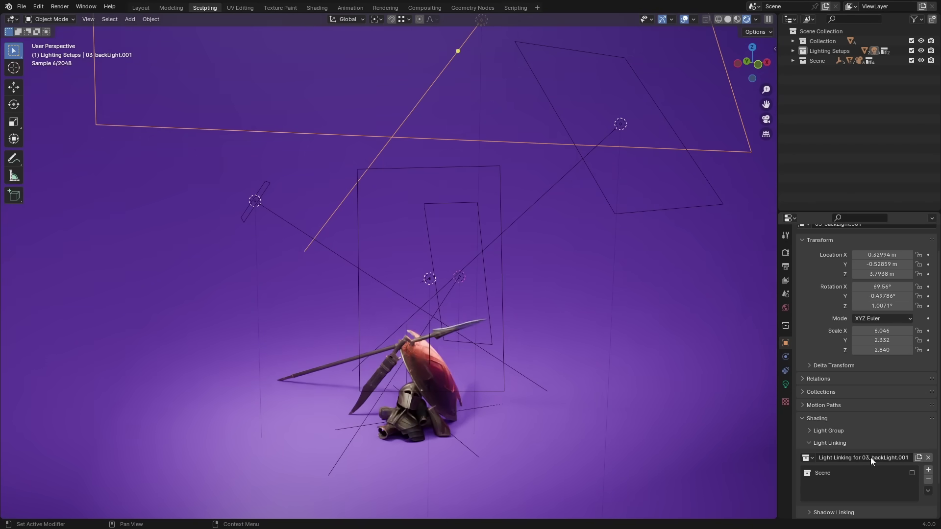
# Move the back light down to about Z 1.979 m and turn off its link to Scene.
pyautogui.click(912, 473)
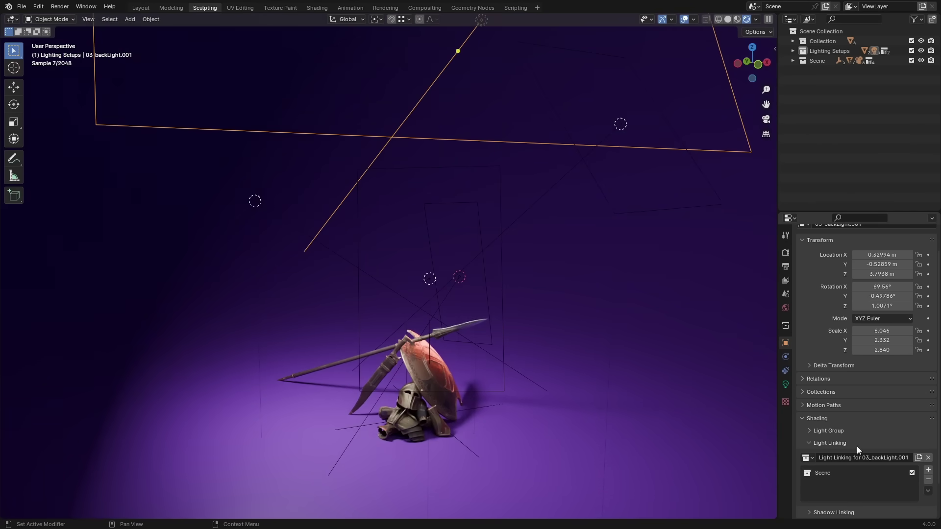
pyautogui.moveTo(706, 338); pyautogui.dragTo(684, 328, button='middle')
pyautogui.press('g')
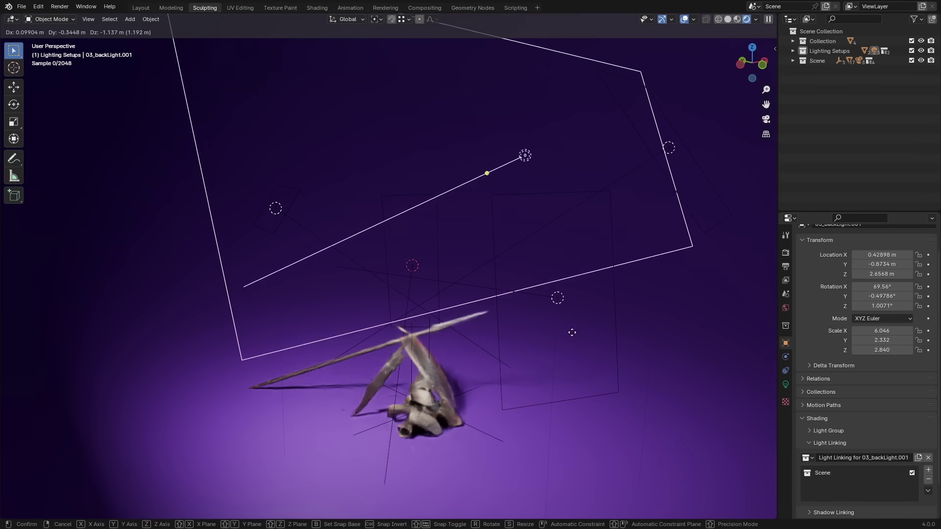
pyautogui.click(614, 407)
pyautogui.moveTo(606, 401); pyautogui.dragTo(591, 381, button='middle')
pyautogui.scroll(2, 526, 362)
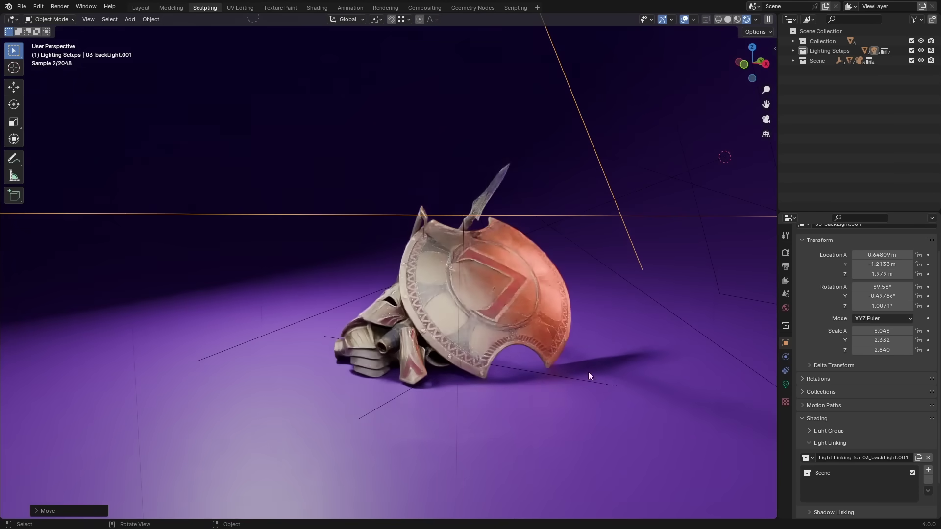
pyautogui.click(913, 474)
# Try raising the back light, cancel the move, and view the armour's shield up close.
pyautogui.moveTo(576, 241); pyautogui.dragTo(674, 248, button='middle')
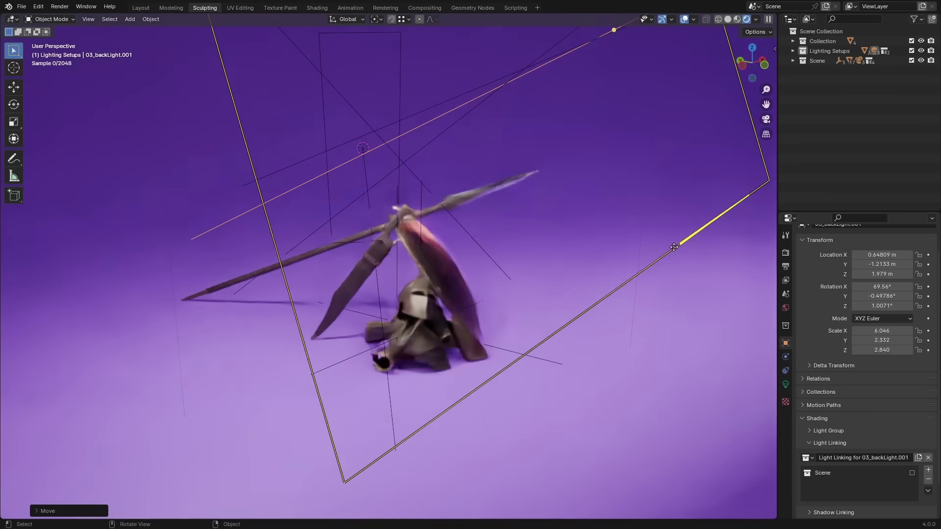
pyautogui.press('g')
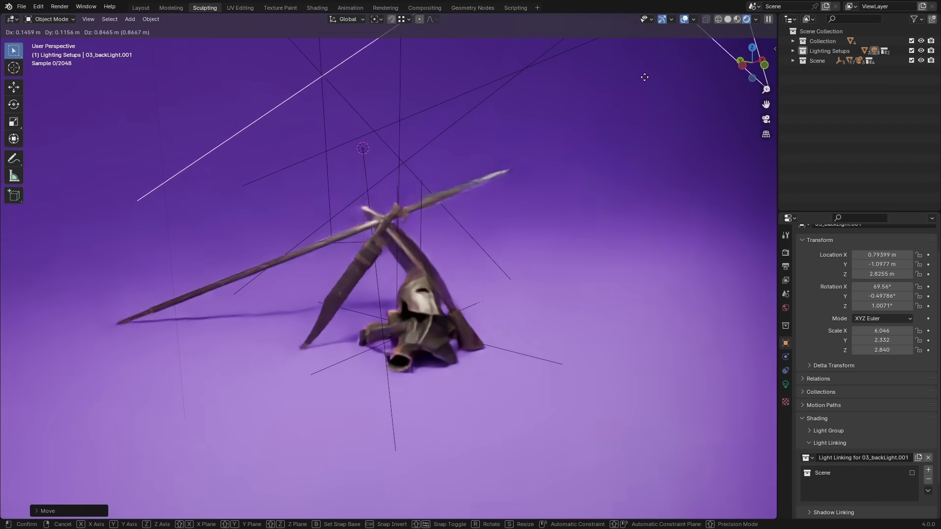
pyautogui.rightClick(576, 243)
pyautogui.moveTo(577, 245); pyautogui.dragTo(508, 268, button='middle')
pyautogui.scroll(2, 508, 269)
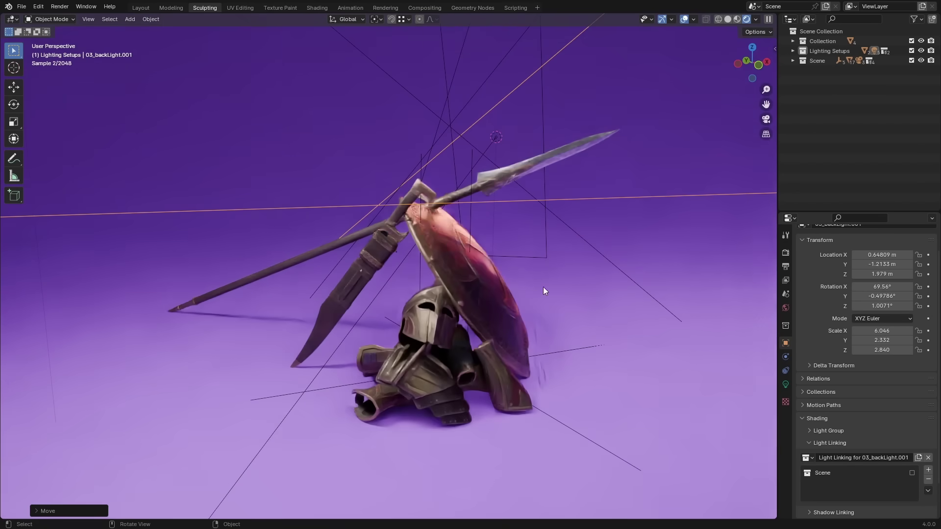
pyautogui.moveTo(564, 289); pyautogui.dragTo(514, 269, button='middle')
pyautogui.scroll(2, 513, 269)
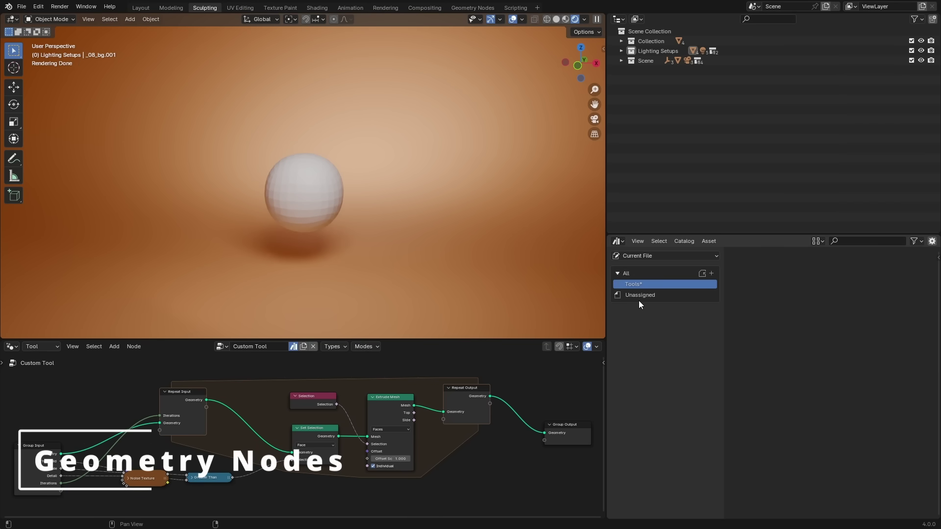
# Move the Custom Tool asset from Unassigned into the Tools catalog and show all libraries.
pyautogui.click(640, 297)
pyautogui.moveTo(732, 282); pyautogui.dragTo(639, 282)
pyautogui.click(649, 256)
pyautogui.click(676, 276)
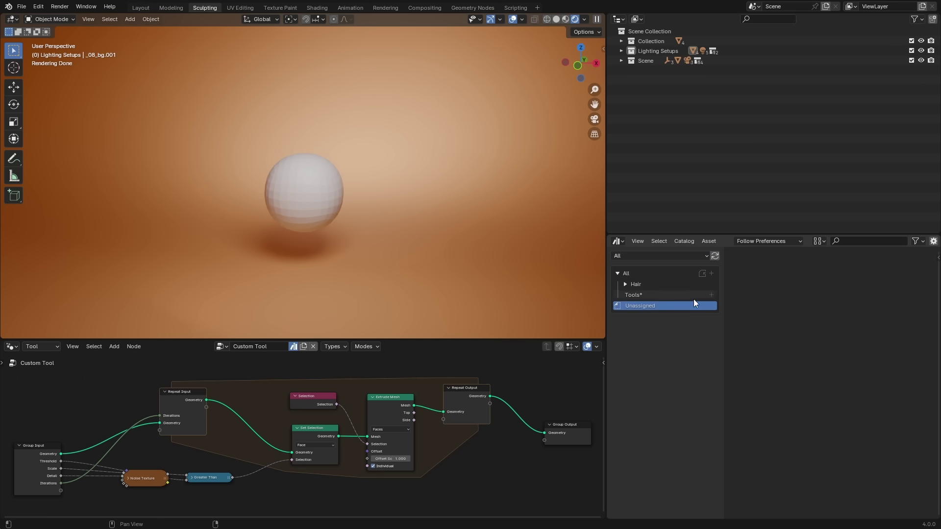
pyautogui.click(630, 273)
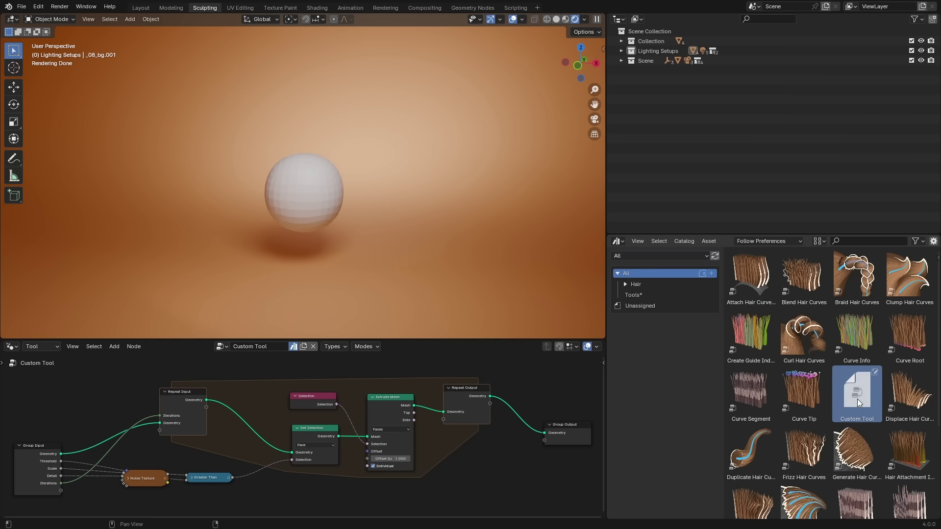
# Run Custom Tool on the whole sphere mesh in Edit Mode with Iterations 3.
pyautogui.click(328, 198)
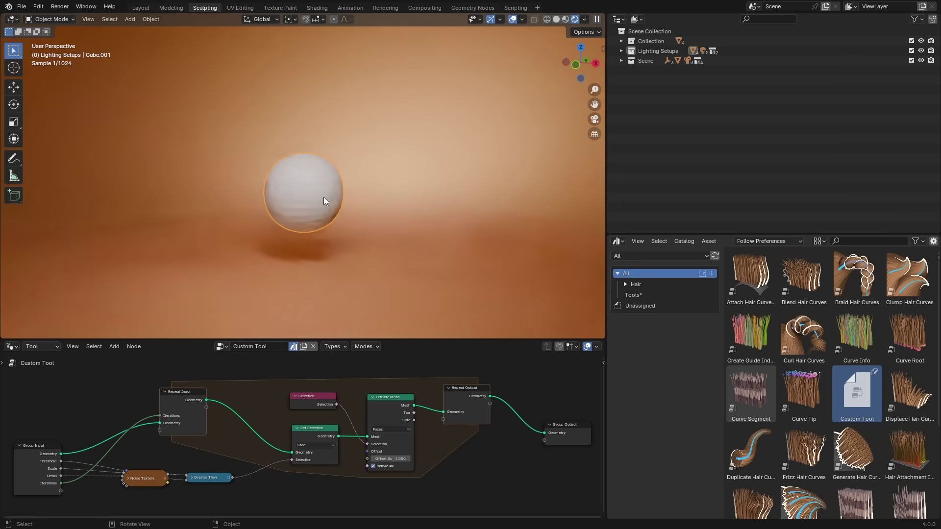
pyautogui.press('Tab')
pyautogui.press('a')
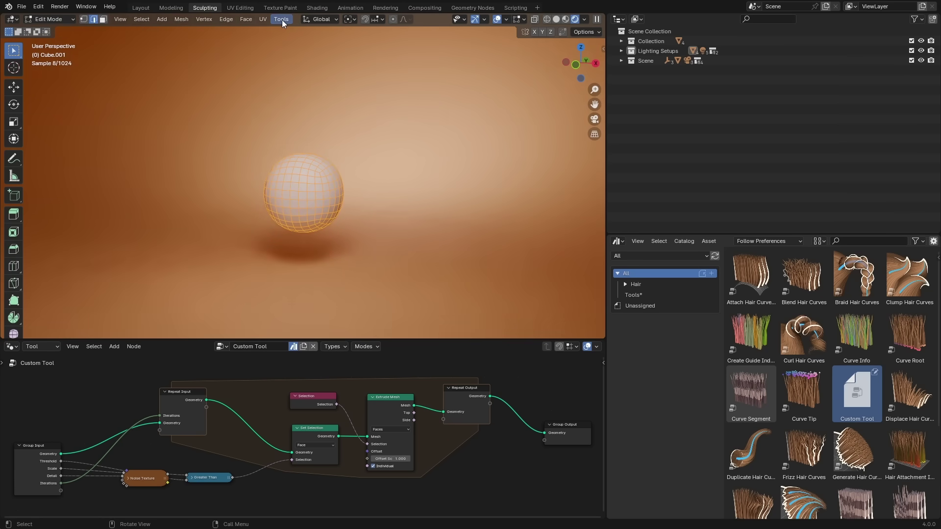
pyautogui.click(291, 33)
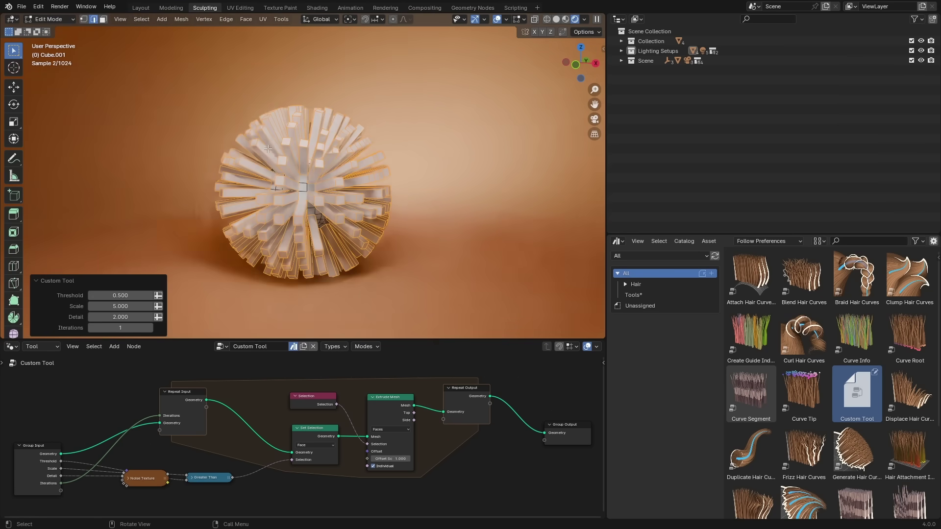
pyautogui.click(150, 328)
pyautogui.click(150, 328)
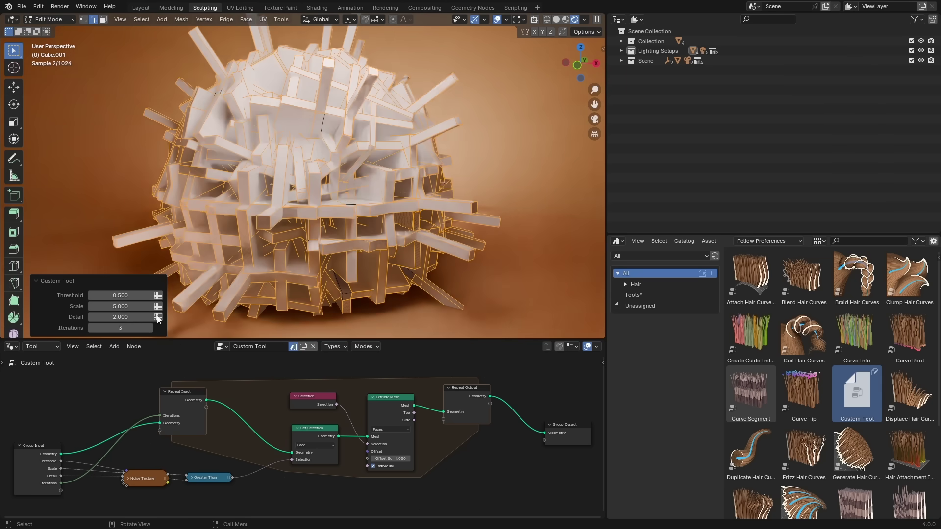
# Adjust Threshold, raise Iterations to 5 and Detail to 2.540, then return to Object Mode.
pyautogui.moveTo(124, 295); pyautogui.dragTo(143, 306)
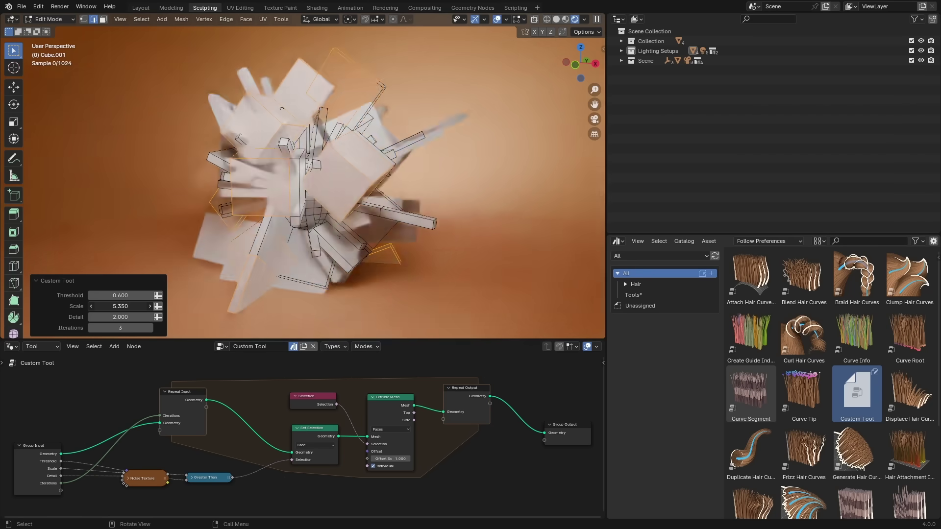
pyautogui.click(150, 329)
pyautogui.click(149, 328)
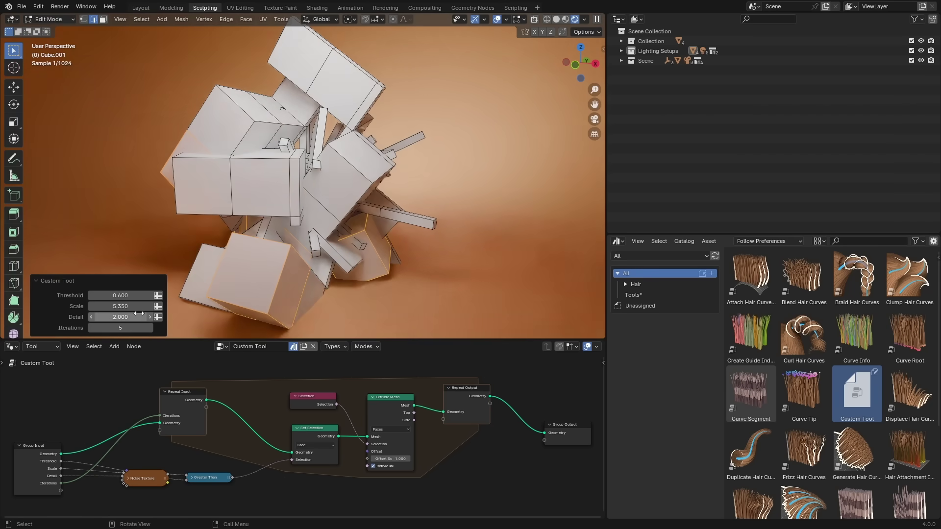
pyautogui.moveTo(120, 317); pyautogui.dragTo(120, 296)
pyautogui.press('Tab')
pyautogui.click(563, 272)
pyautogui.scroll(-1, 338, 208)
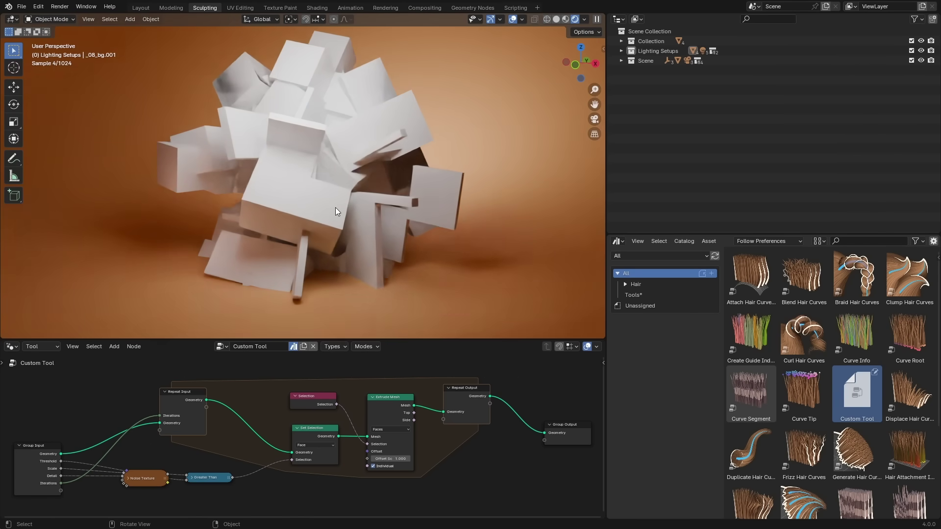
# Switch the view transform to Filmic and view the head from the side.
pyautogui.moveTo(336, 207); pyautogui.dragTo(358, 209, button='middle')
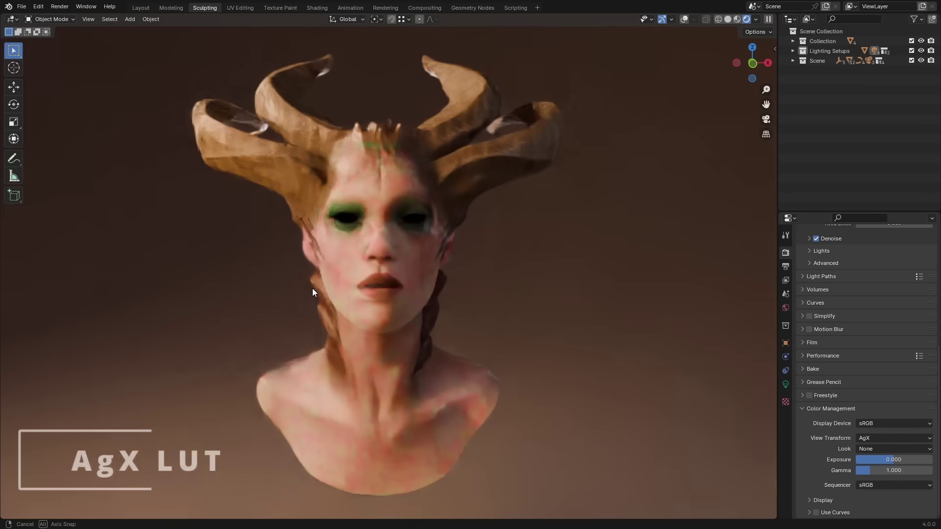
pyautogui.click(875, 438)
pyautogui.click(876, 471)
pyautogui.moveTo(583, 325); pyautogui.dragTo(541, 321, button='middle')
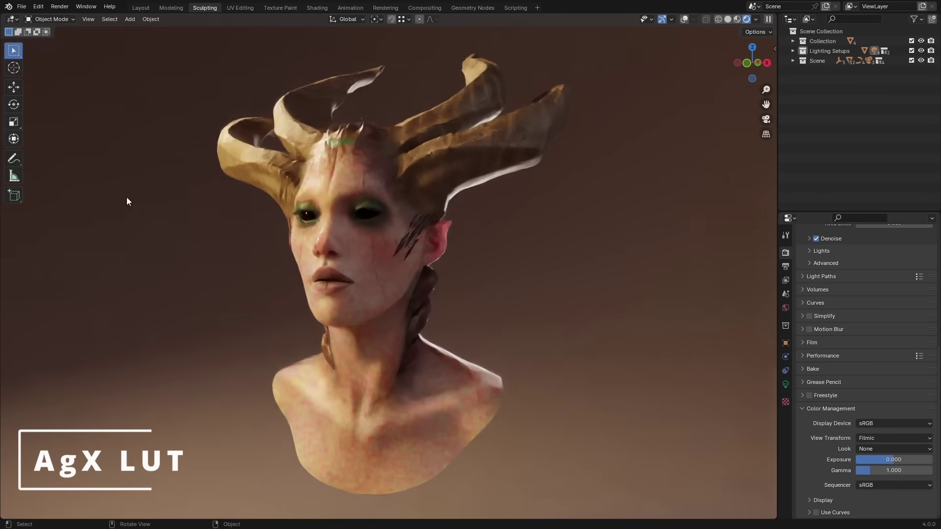
pyautogui.press('g')
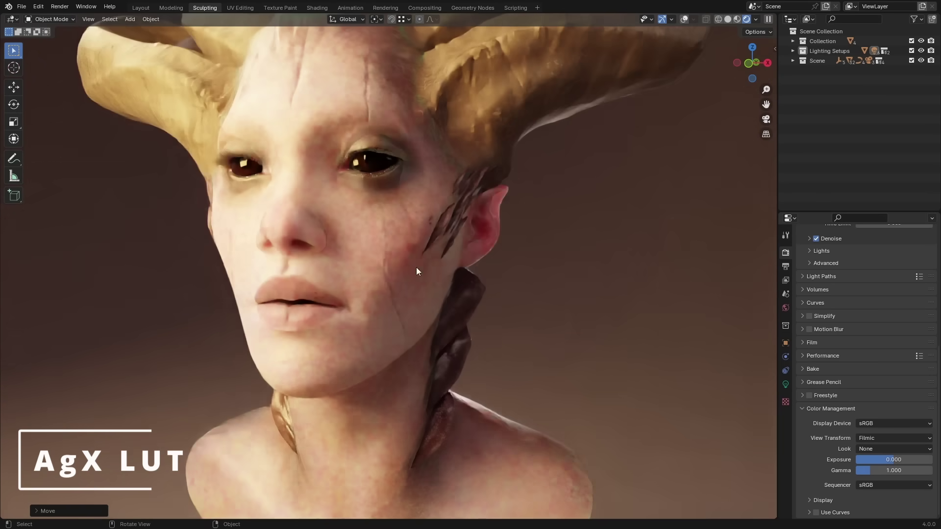
# Switch the view transform to AgX and lower the key light's Z location.
pyautogui.click(881, 439)
pyautogui.click(877, 460)
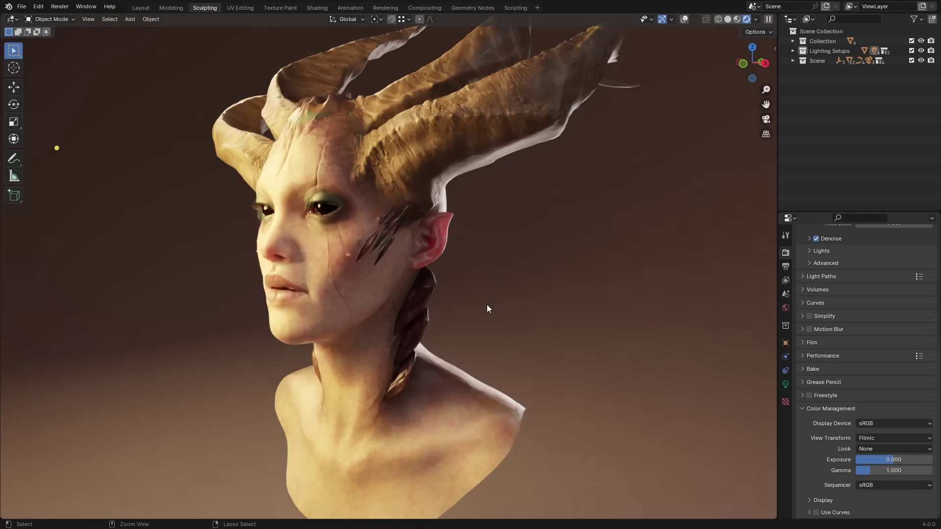
pyautogui.click(870, 438)
pyautogui.click(865, 460)
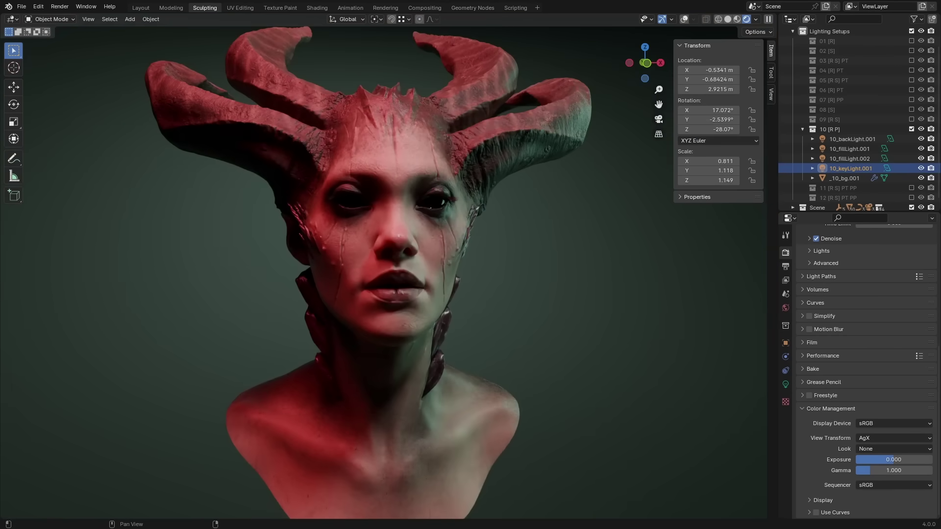
pyautogui.moveTo(709, 89)
pyautogui.mouseDown()
pyautogui.moveTo(655, 89)
pyautogui.moveTo(692, 89)
pyautogui.mouseUp()
# Compare Filmic once more, then return to AgX and fine-tune the key light's Z location.
pyautogui.click(874, 438)
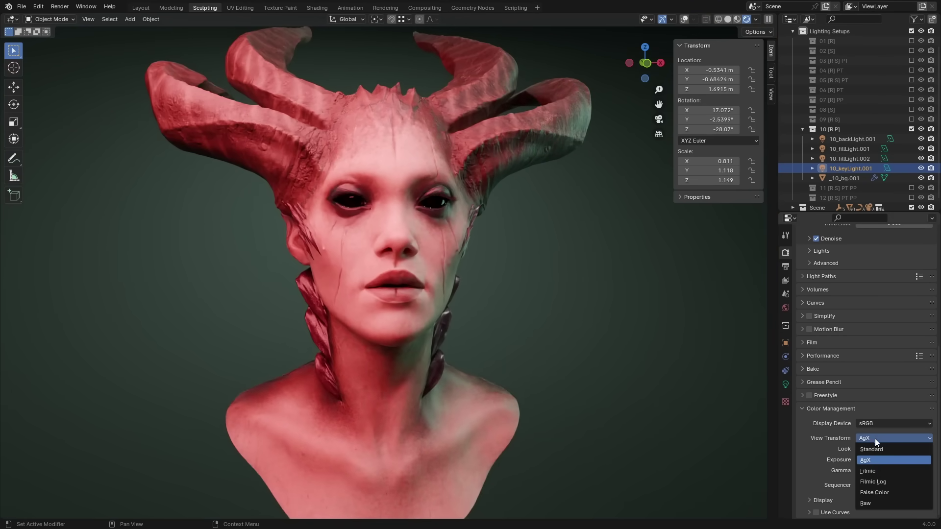
pyautogui.doubleClick(875, 472)
pyautogui.click(513, 247)
pyautogui.moveTo(511, 246); pyautogui.dragTo(510, 246, button='middle')
pyautogui.click(884, 438)
pyautogui.click(879, 460)
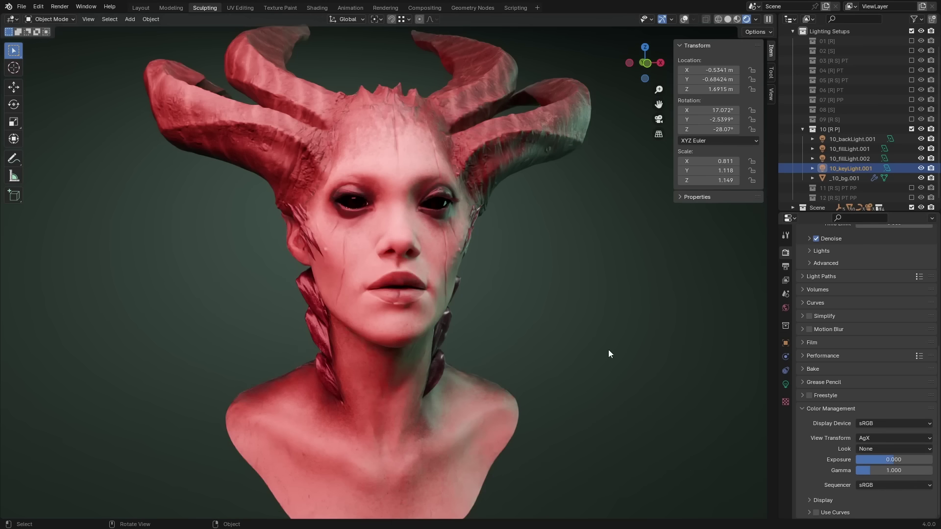
pyautogui.moveTo(608, 349); pyautogui.dragTo(542, 320, button='middle')
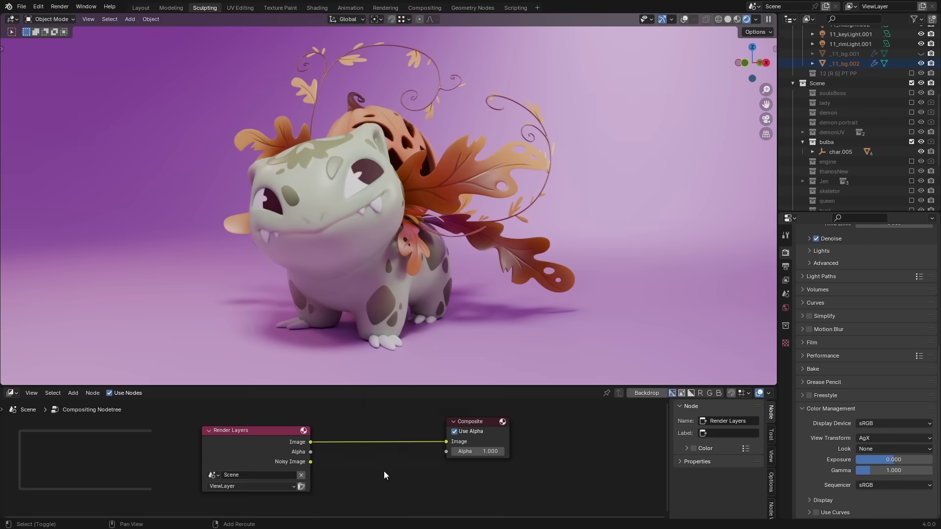
# Insert a Kuwahara node between Render Layers and Composite and always show the compositor in the viewport.
pyautogui.hotkey('shift', 'a')
pyautogui.write('ku')
pyautogui.press('Return')
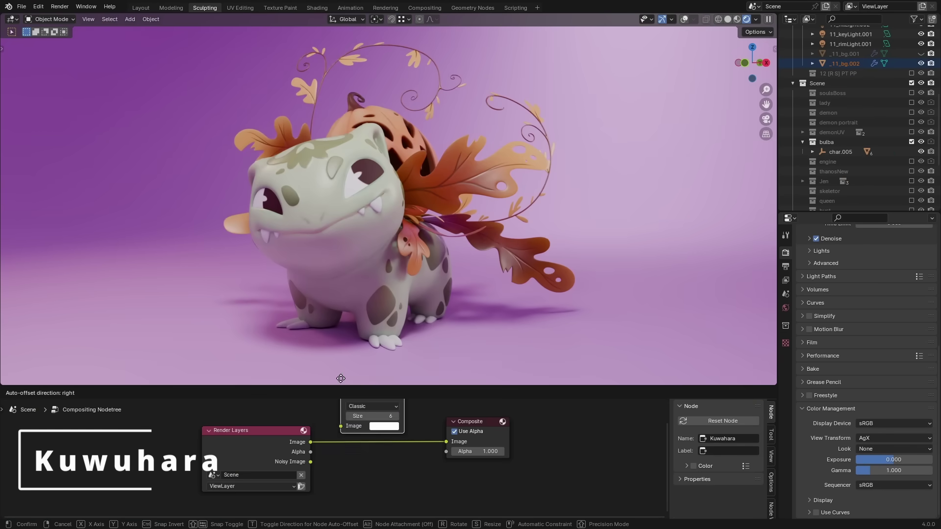
pyautogui.click(377, 444)
pyautogui.click(756, 19)
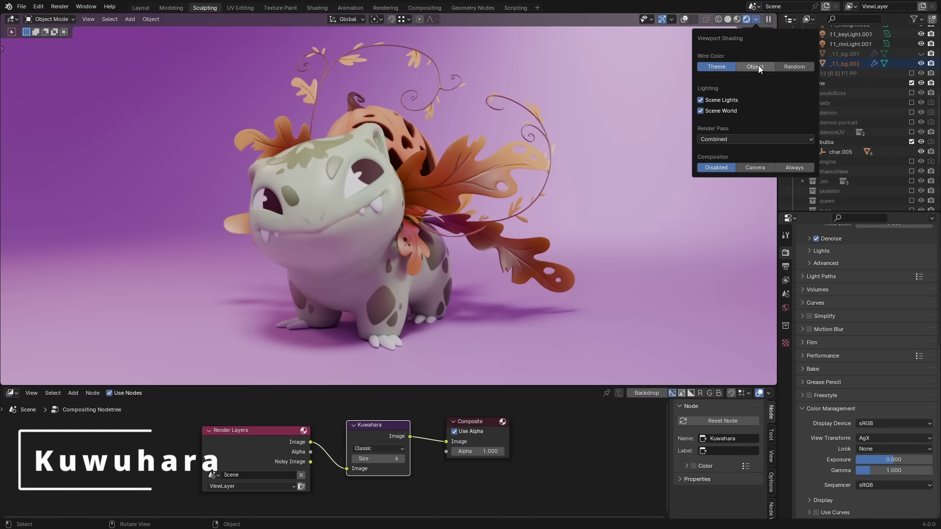
pyautogui.click(794, 168)
# Set the Kuwahara size to 10 and its type to Anisotropic.
pyautogui.scroll(3, 414, 272)
pyautogui.moveTo(383, 459)
pyautogui.mouseDown()
pyautogui.moveTo(399, 459)
pyautogui.moveTo(388, 459)
pyautogui.mouseUp()
pyautogui.moveTo(361, 248); pyautogui.dragTo(387, 250, button='middle')
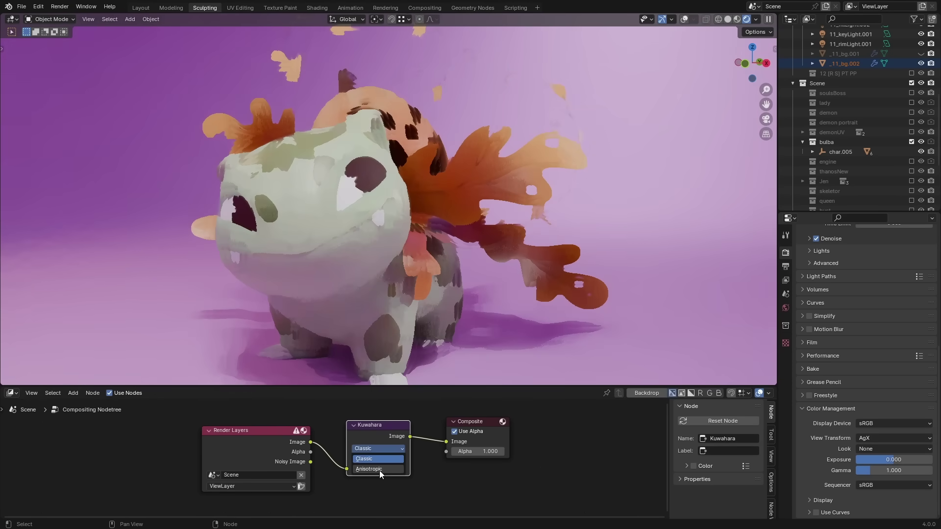
pyautogui.click(380, 470)
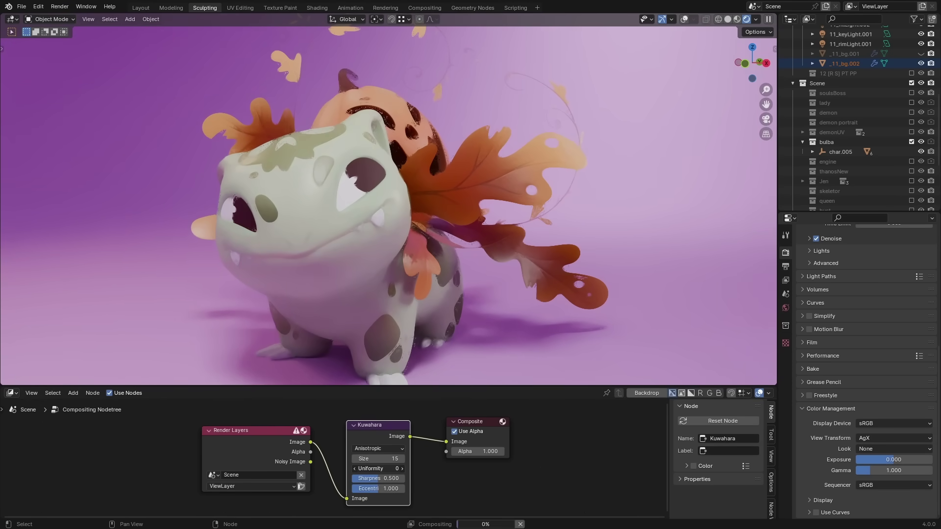
pyautogui.moveTo(377, 334); pyautogui.dragTo(416, 252, button='middle')
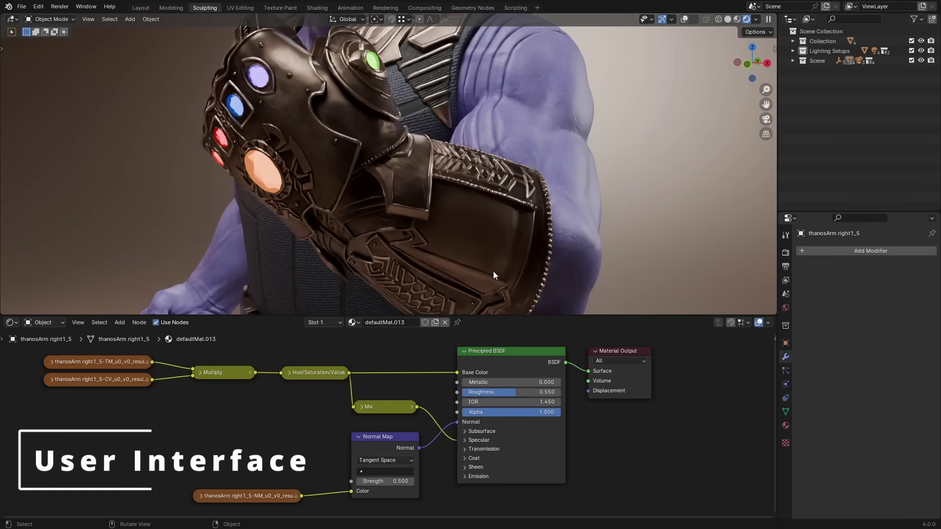
# Expand and collapse the Principled BSDF's Specular and Sheen panels, then bring up the Add Modifier list.
pyautogui.click(474, 441)
pyautogui.keyDown('shift'); pyautogui.scroll(-2, 513, 431); pyautogui.keyUp('shift')
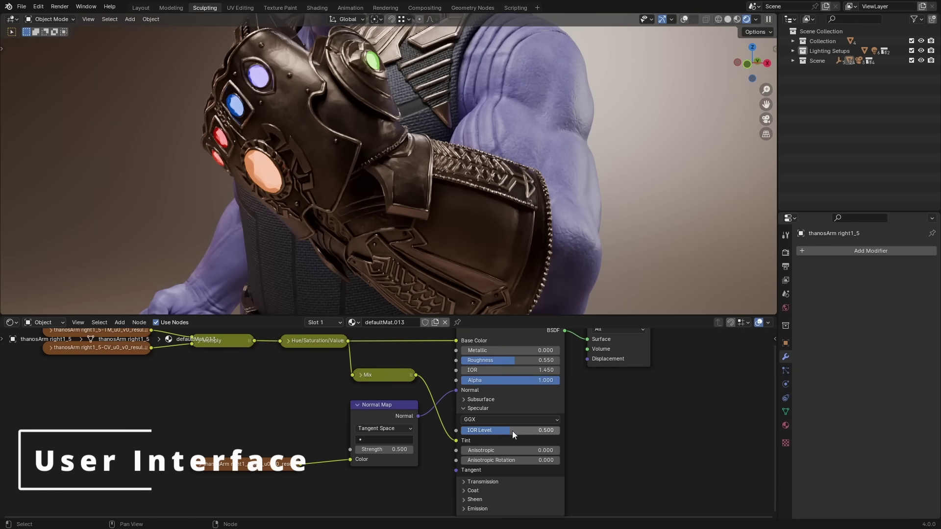
pyautogui.click(476, 409)
pyautogui.click(477, 434)
pyautogui.moveTo(481, 431); pyautogui.dragTo(498, 446, button='middle')
pyautogui.click(474, 429)
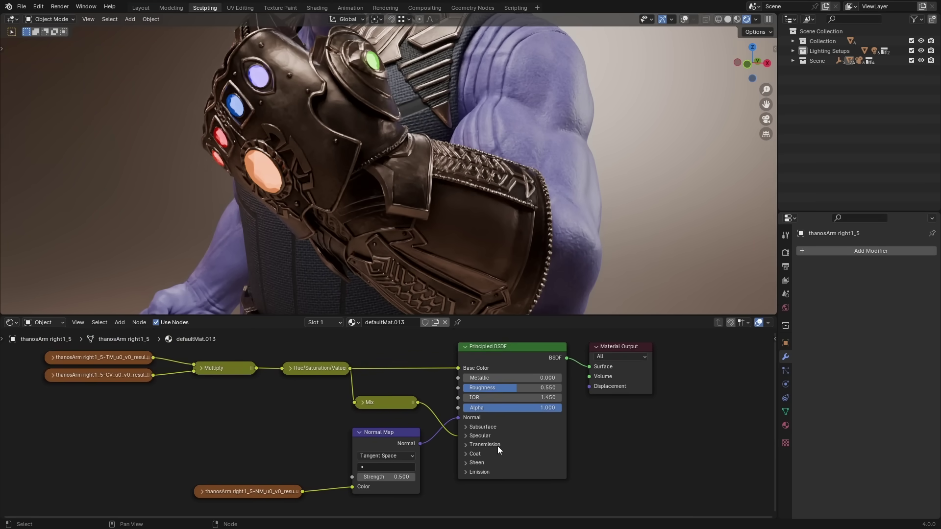
pyautogui.click(866, 251)
pyautogui.moveTo(833, 300)
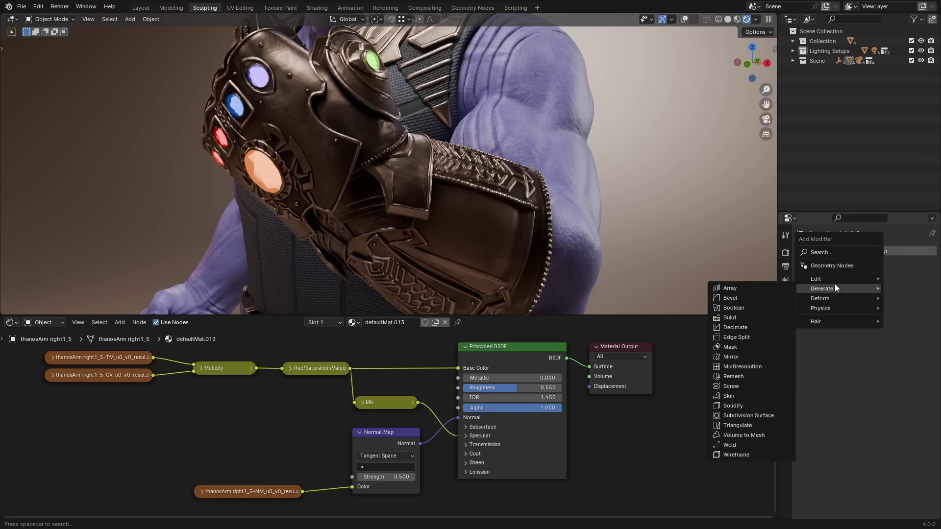
# Search modifiers for 'wave', then hide face overlays and show edge lengths on the sphere's faces.
pyautogui.click(822, 252)
pyautogui.write('wave')
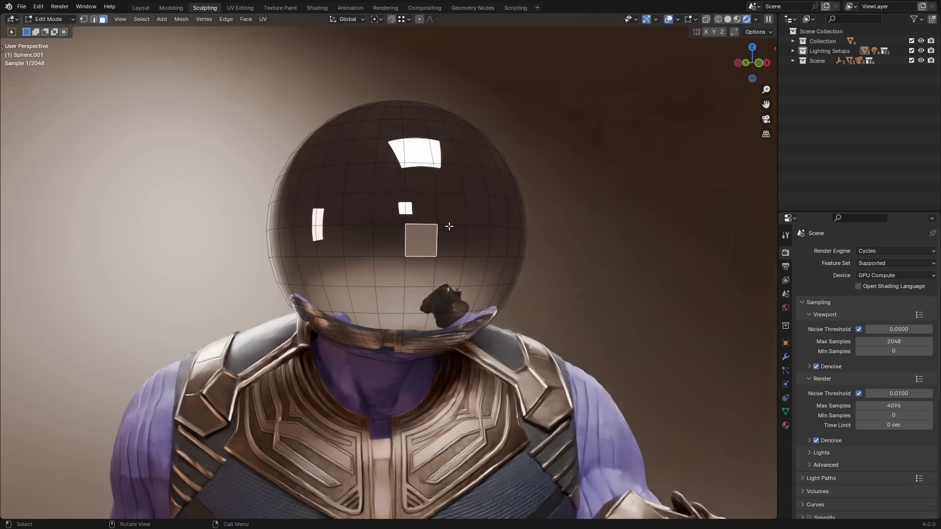
pyautogui.click(691, 19)
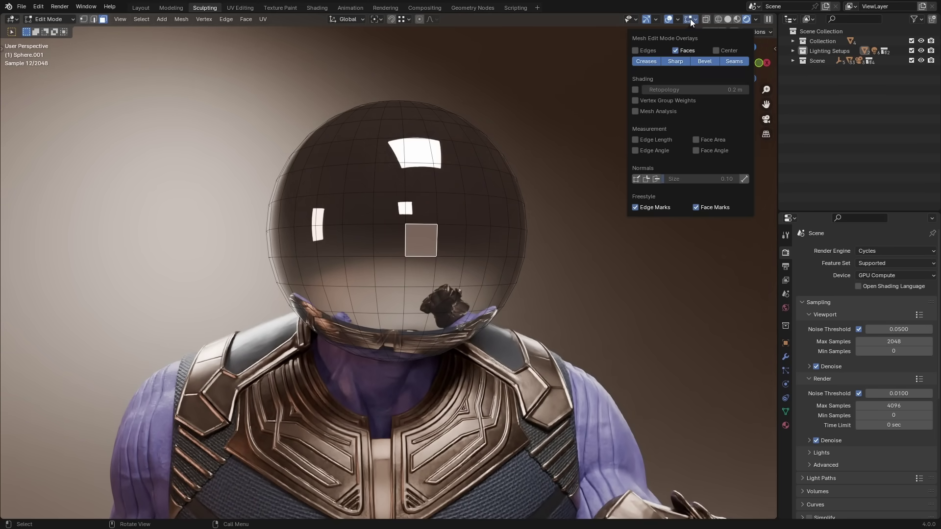
pyautogui.click(676, 51)
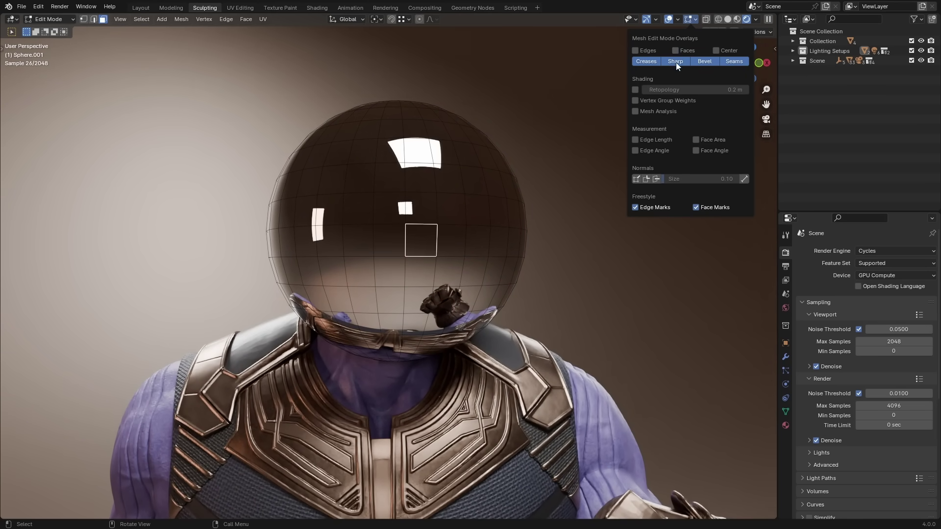
pyautogui.click(635, 140)
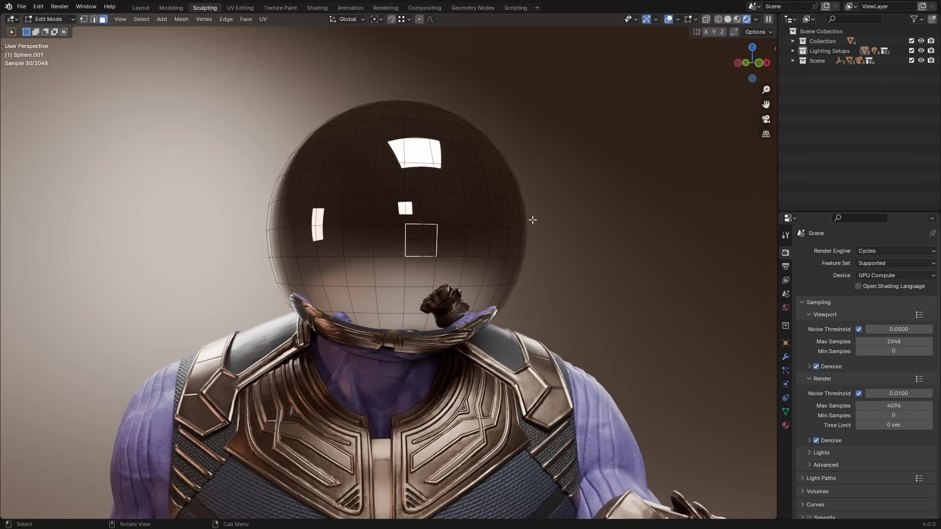
pyautogui.click(391, 303)
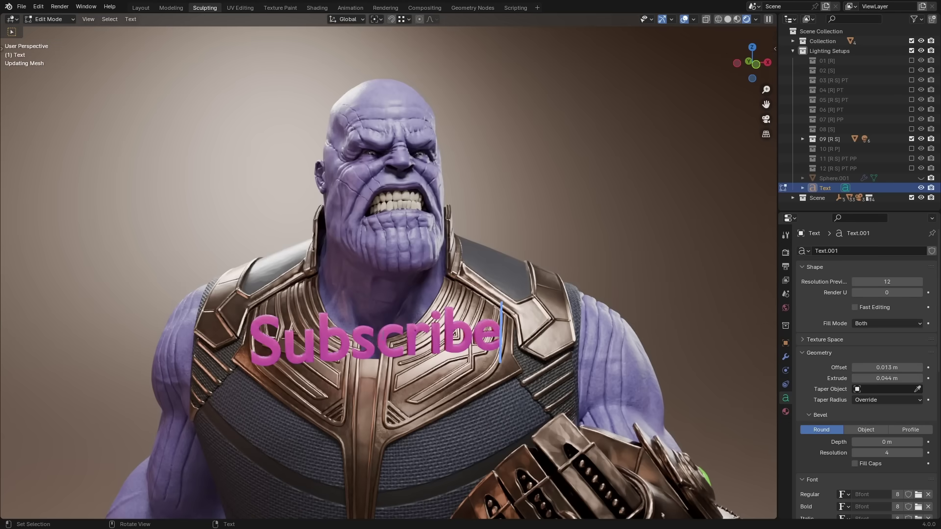
# Append ' <3' to the 3D text so it reads 'Subscribe <3', then leave text editing.
pyautogui.moveTo(248, 343); pyautogui.dragTo(518, 329)
pyautogui.press('Right')
pyautogui.write('N')
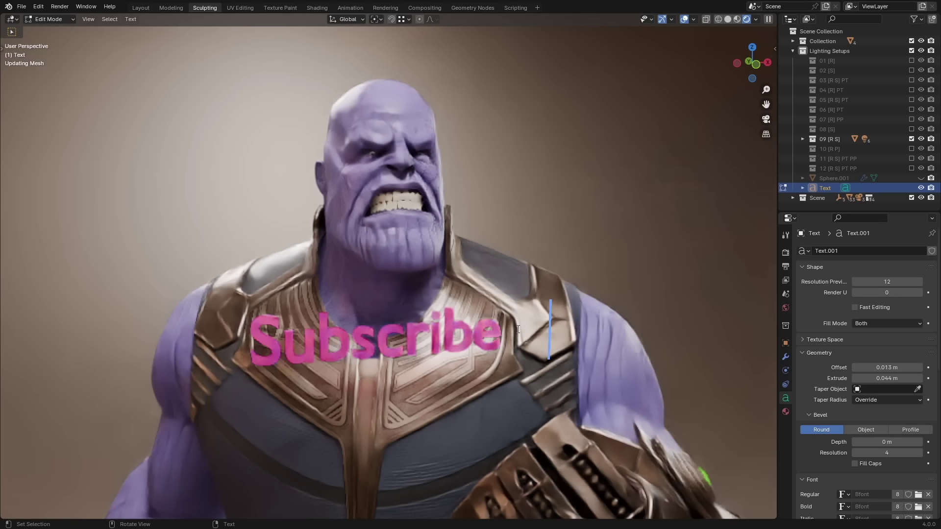
pyautogui.write('<3')
pyautogui.press('Tab')
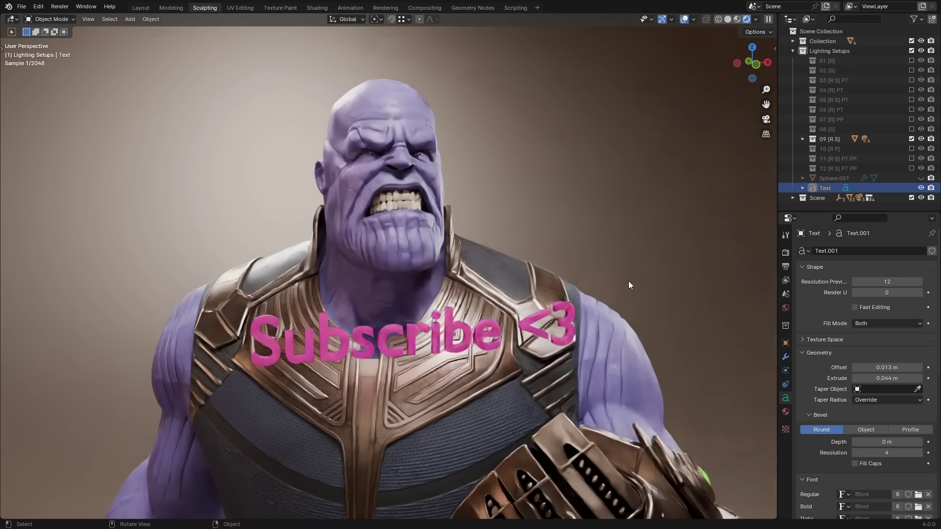
pyautogui.click(629, 285)
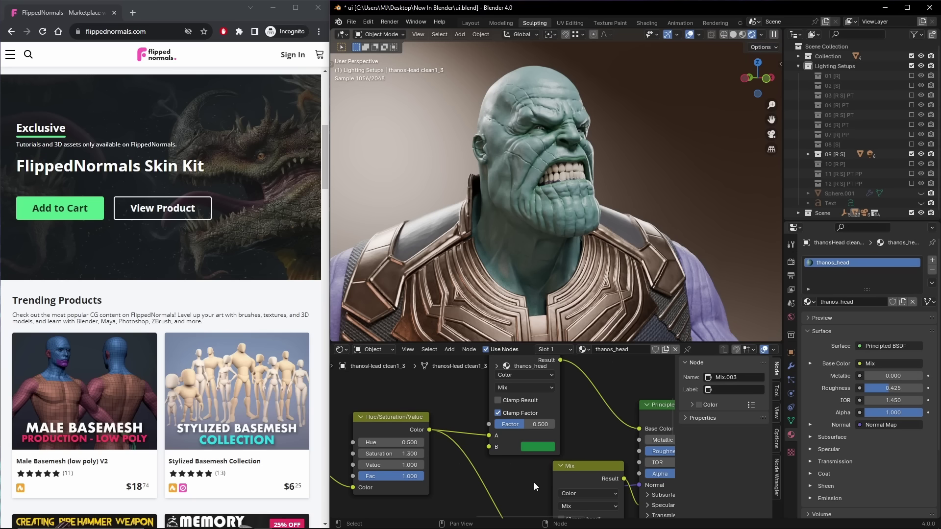
# Eyedrop colours from the dragon image for the Mix node's B colour, ending on a dark tone.
pyautogui.click(538, 446)
pyautogui.click(622, 402)
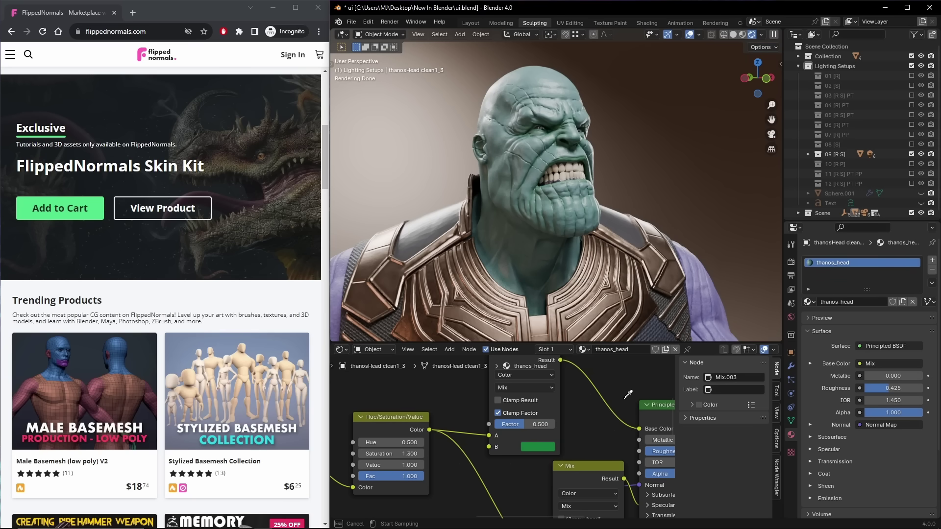
pyautogui.click(276, 185)
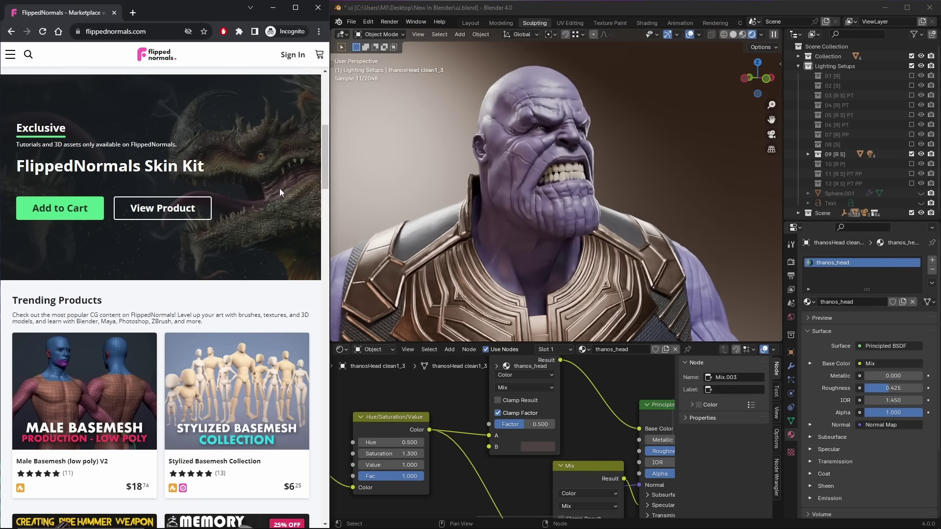
pyautogui.click(540, 448)
pyautogui.click(623, 402)
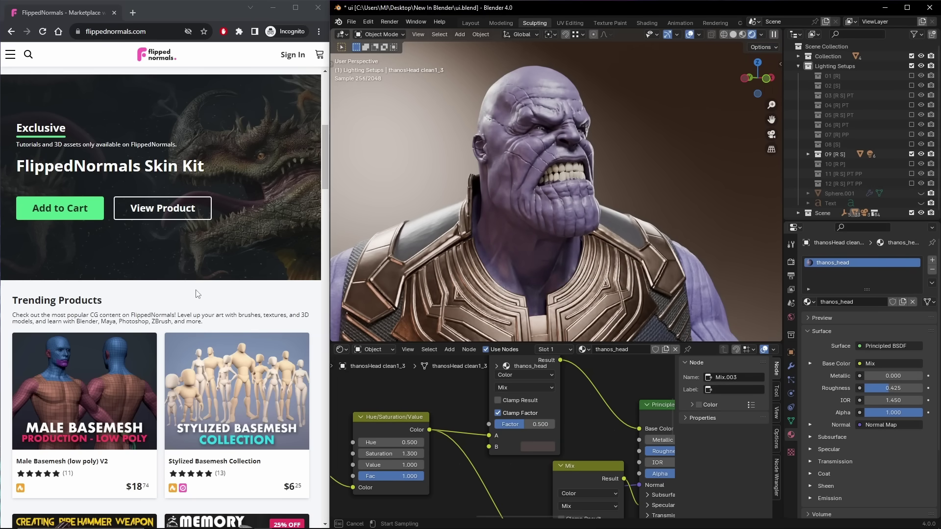
pyautogui.click(197, 293)
pyautogui.click(531, 448)
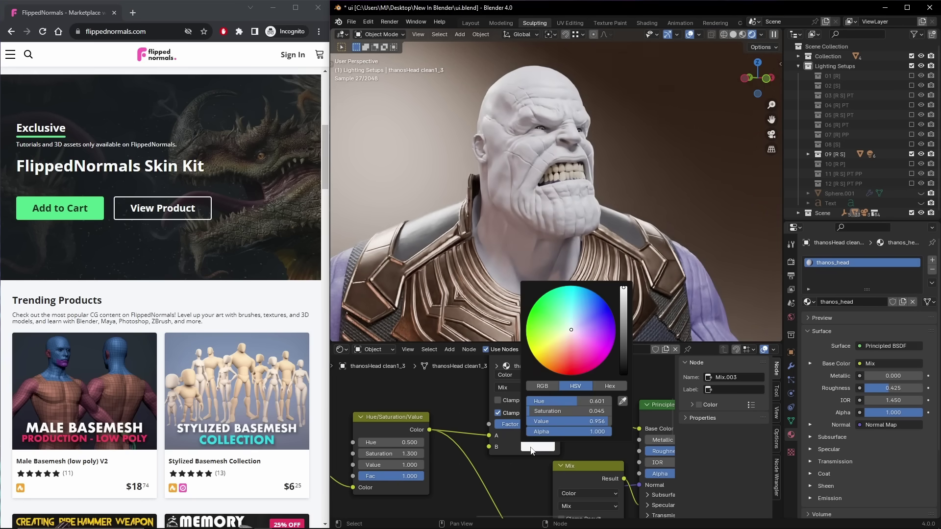
pyautogui.click(622, 402)
pyautogui.click(302, 97)
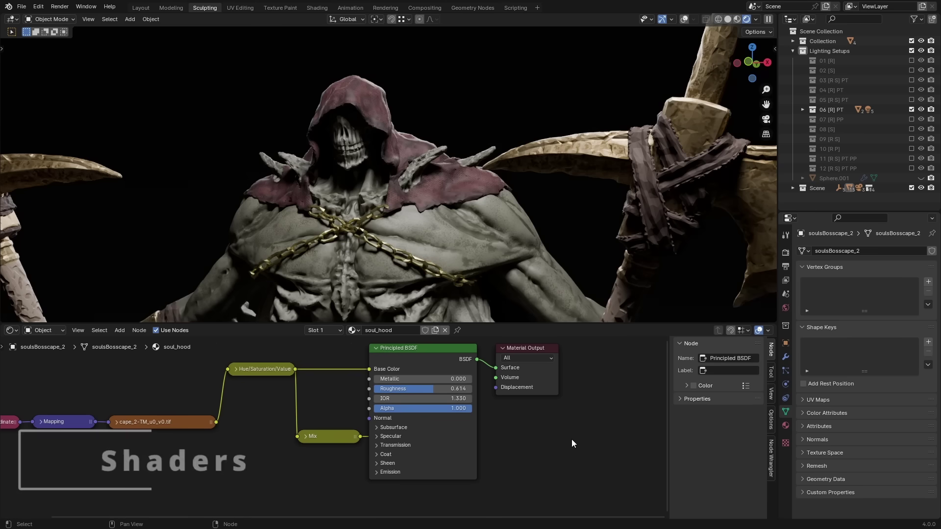
# Expand the hood material's Sheen settings and raise its weight to 0.5.
pyautogui.click(387, 464)
pyautogui.moveTo(357, 467); pyautogui.dragTo(347, 458, button='middle')
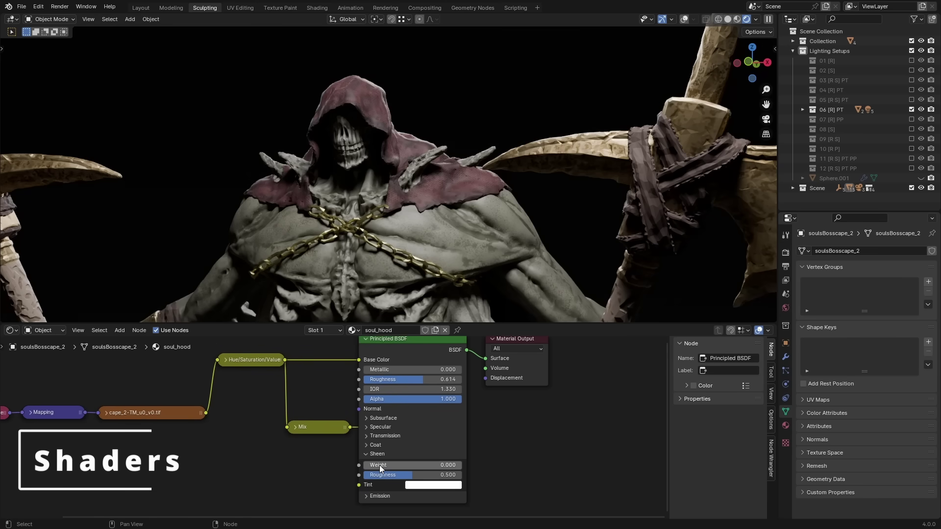
pyautogui.moveTo(380, 469); pyautogui.dragTo(428, 465)
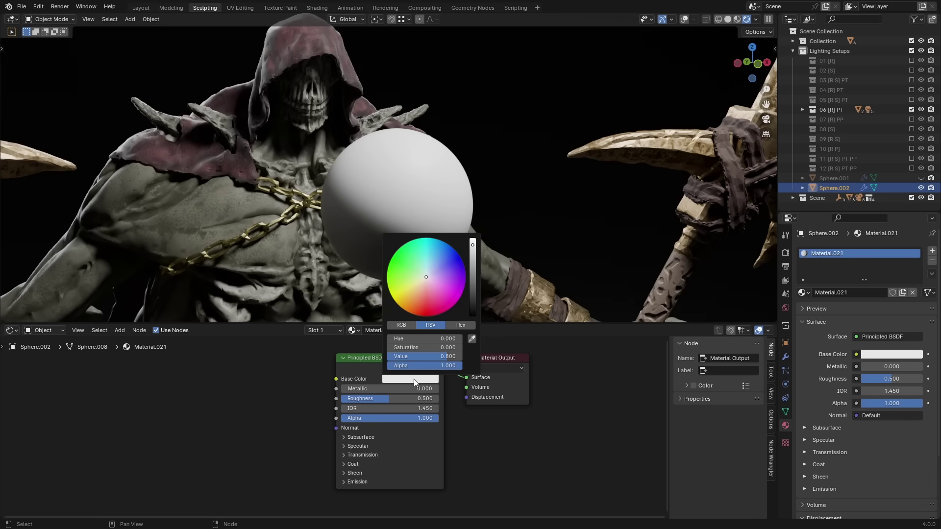
# Make the sphere red with Coat weight 1.0, roughness 0.066 and a pink tint.
pyautogui.moveTo(431, 293); pyautogui.dragTo(468, 292)
pyautogui.click(342, 464)
pyautogui.moveTo(344, 465); pyautogui.dragTo(357, 413, button='middle')
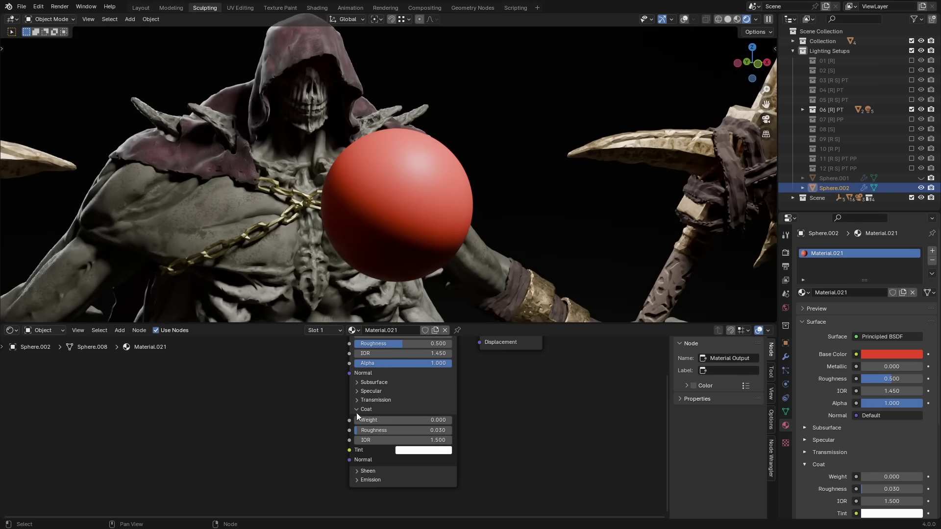
pyautogui.moveTo(362, 420); pyautogui.dragTo(452, 420)
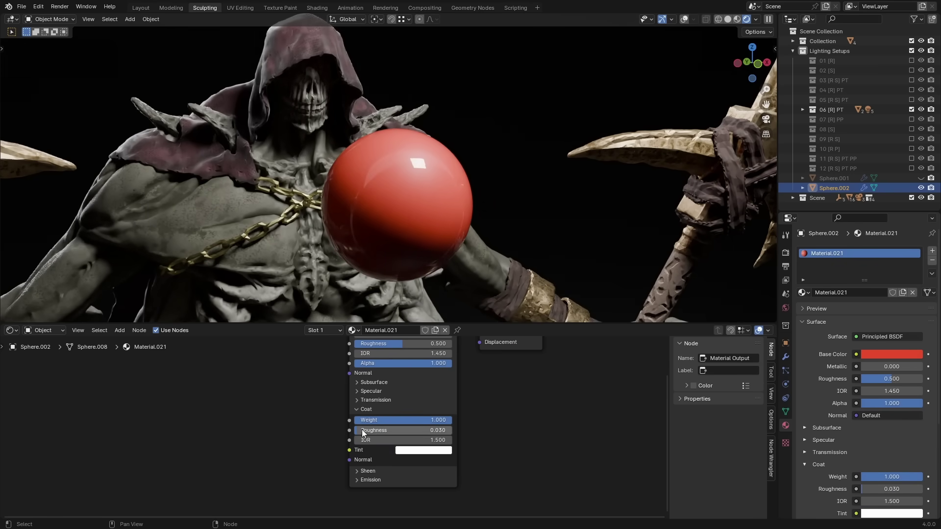
pyautogui.moveTo(361, 429); pyautogui.dragTo(366, 430)
pyautogui.click(417, 450)
pyautogui.moveTo(426, 358); pyautogui.dragTo(437, 357)
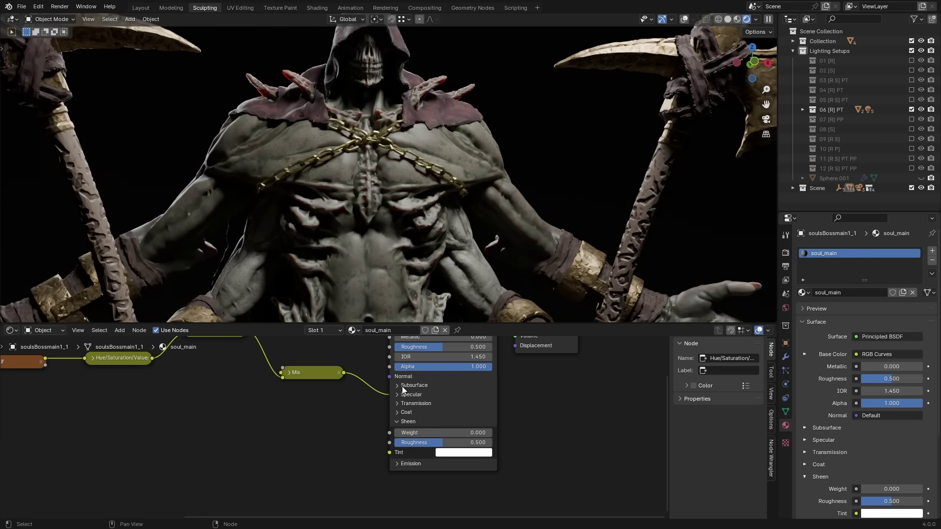
# Expand Subsurface and set its method to Random Walk (Skin).
pyautogui.click(405, 386)
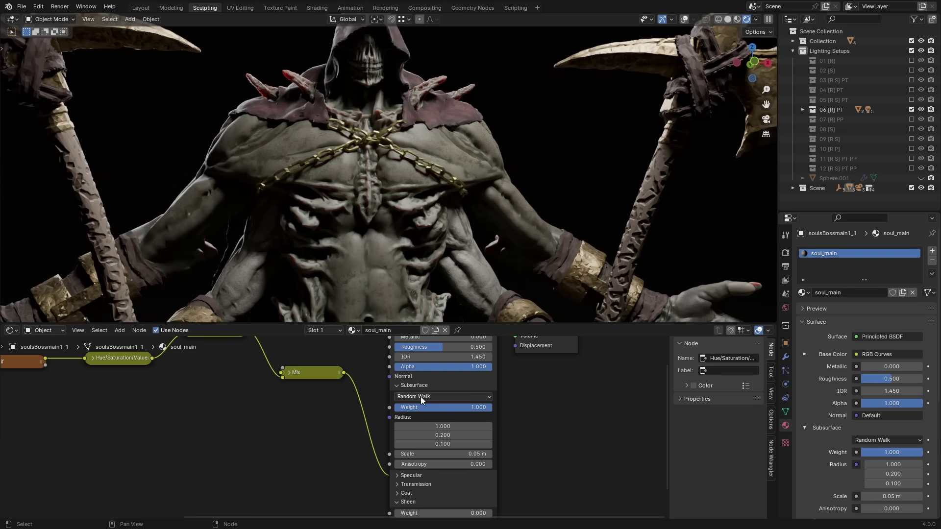
pyautogui.click(421, 397)
pyautogui.click(431, 440)
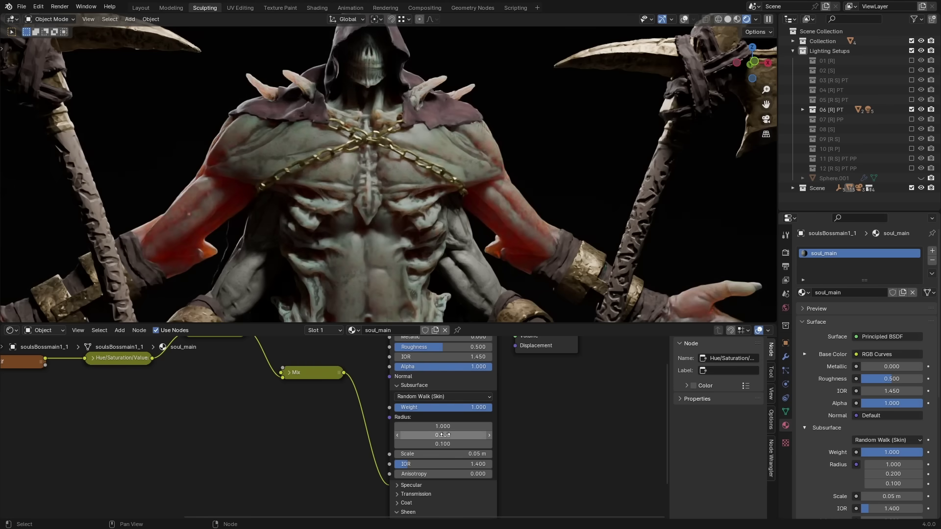
pyautogui.moveTo(553, 459); pyautogui.dragTo(572, 438, button='middle')
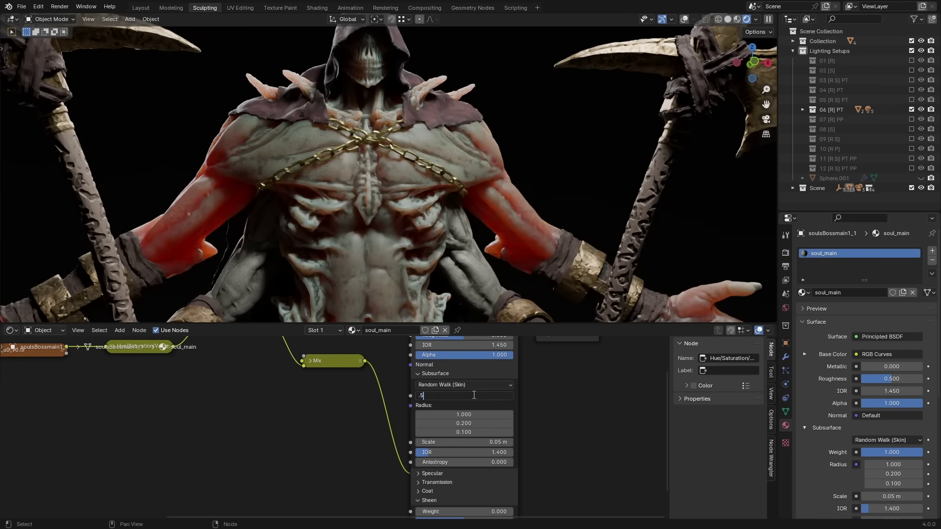
pyautogui.press('Return')
# Set the first subsurface radius to 0.5 and the subsurface weight to 0.75.
pyautogui.doubleClick(479, 414)
pyautogui.write('.5')
pyautogui.press('Return')
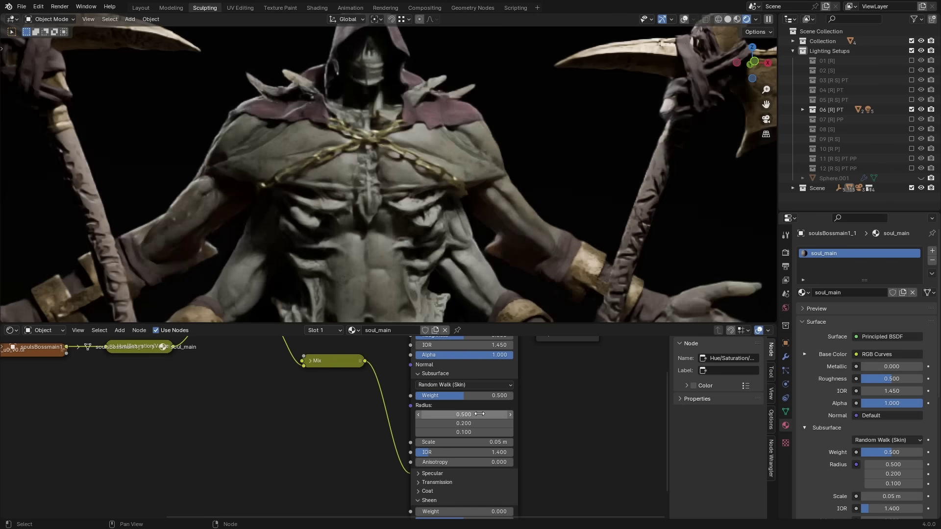
pyautogui.click(481, 395)
pyautogui.write('.75')
pyautogui.press('Return')
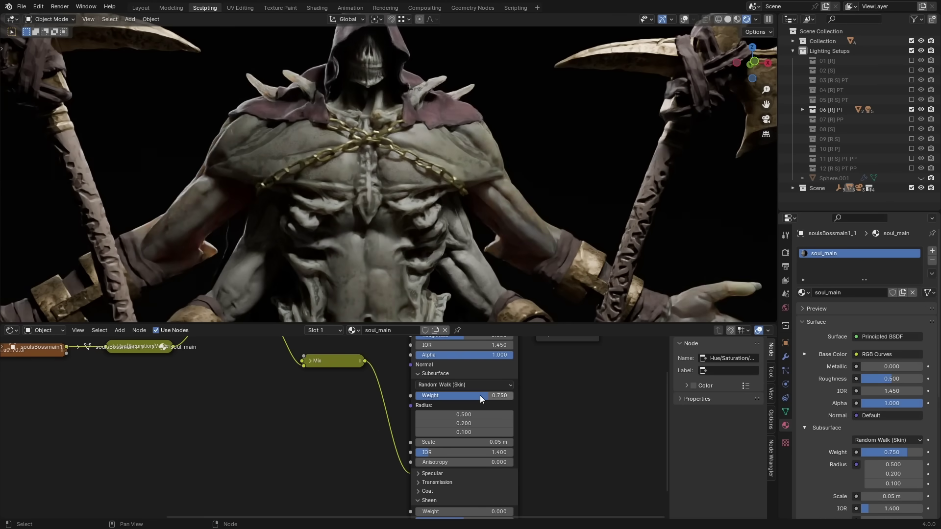
pyautogui.moveTo(352, 217); pyautogui.dragTo(340, 214, button='middle')
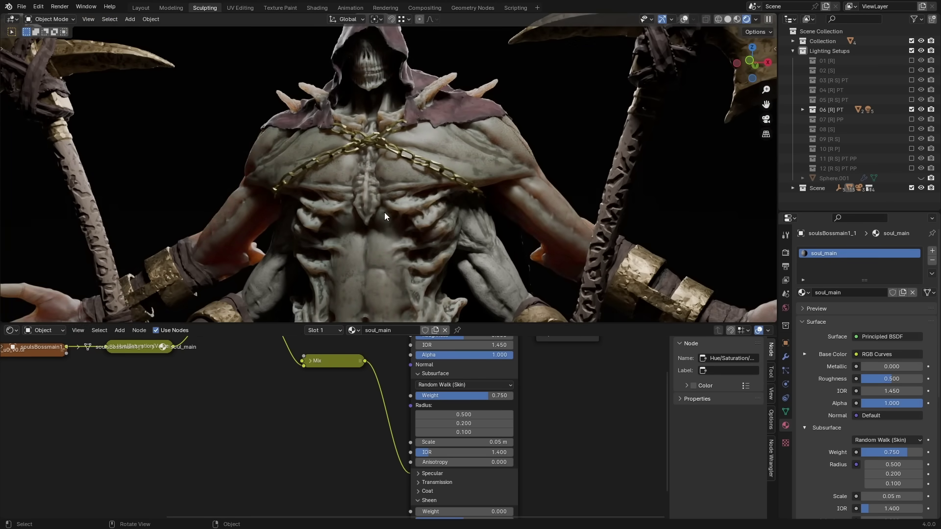
pyautogui.scroll(-3, 385, 213)
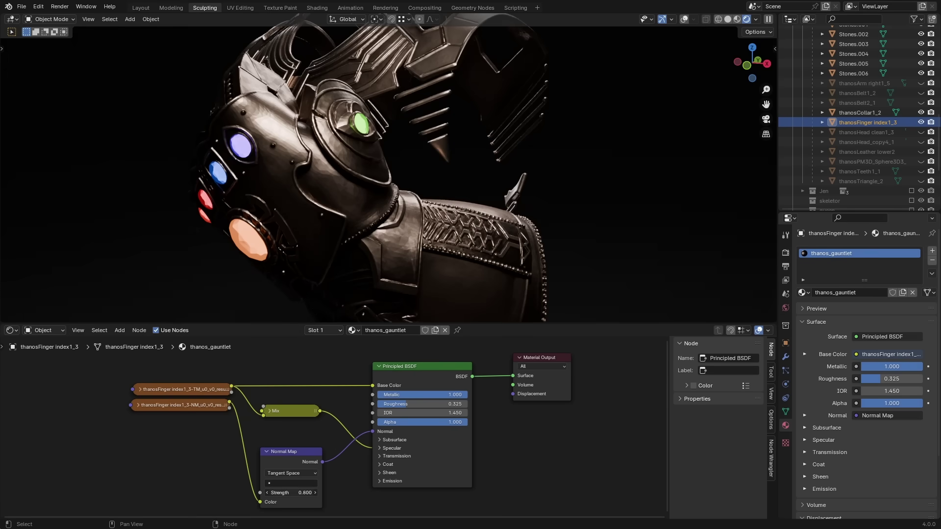
# Raise the gauntlet's normal map strength to 3.6, then settle it at 2.2.
pyautogui.moveTo(294, 493); pyautogui.dragTo(318, 493)
pyautogui.moveTo(322, 236); pyautogui.dragTo(343, 239, button='middle')
pyautogui.scroll(4, 343, 238)
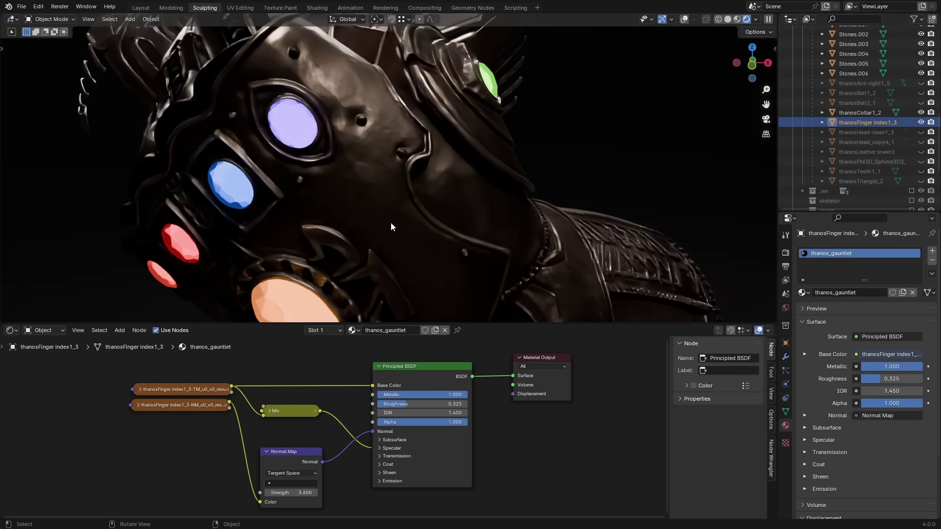
pyautogui.moveTo(294, 493); pyautogui.dragTo(291, 492)
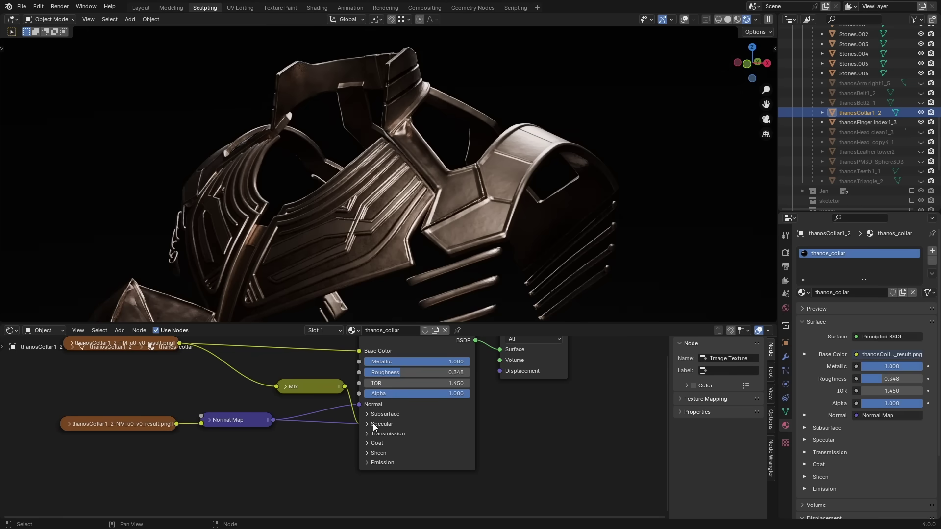
# Set the collar material's specular distribution to Multiscatter GGX and inspect its reflections.
pyautogui.click(373, 424)
pyautogui.click(386, 436)
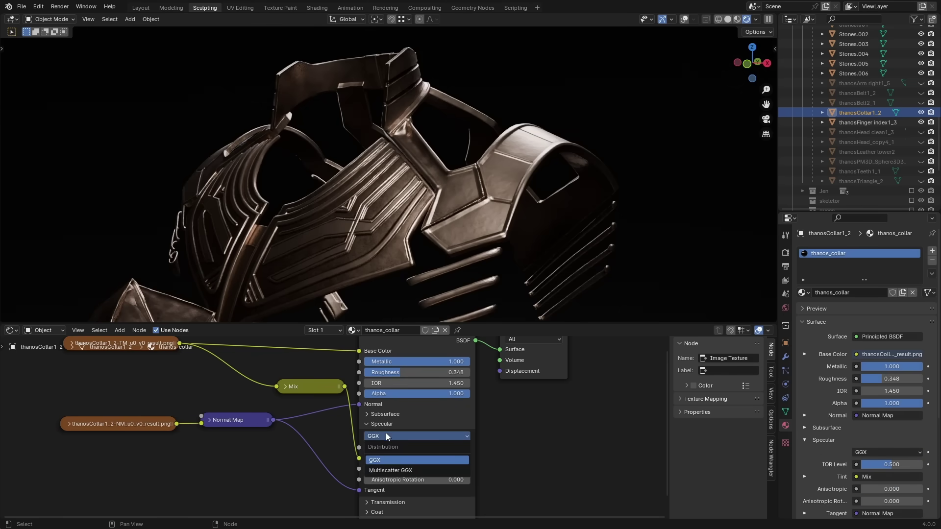
pyautogui.click(391, 470)
pyautogui.moveTo(313, 210); pyautogui.dragTo(368, 209, button='middle')
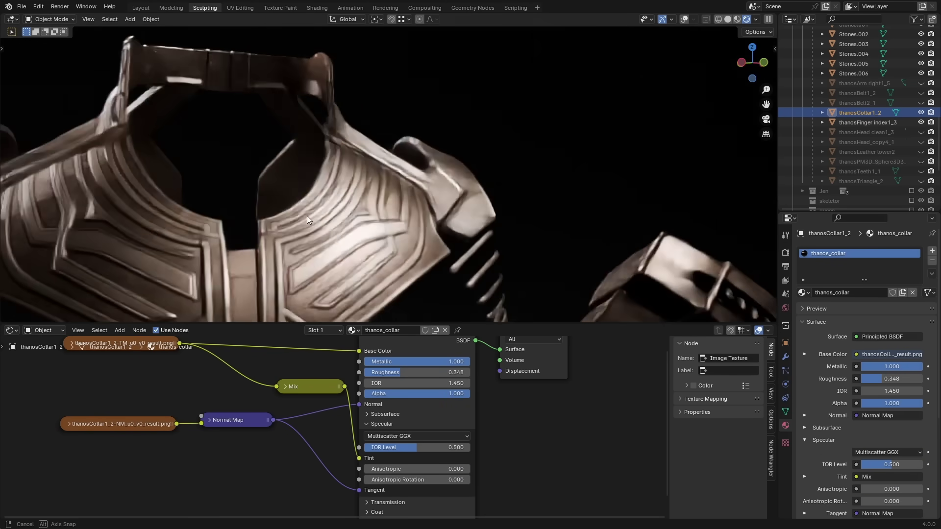
pyautogui.moveTo(307, 215); pyautogui.dragTo(209, 217, button='middle')
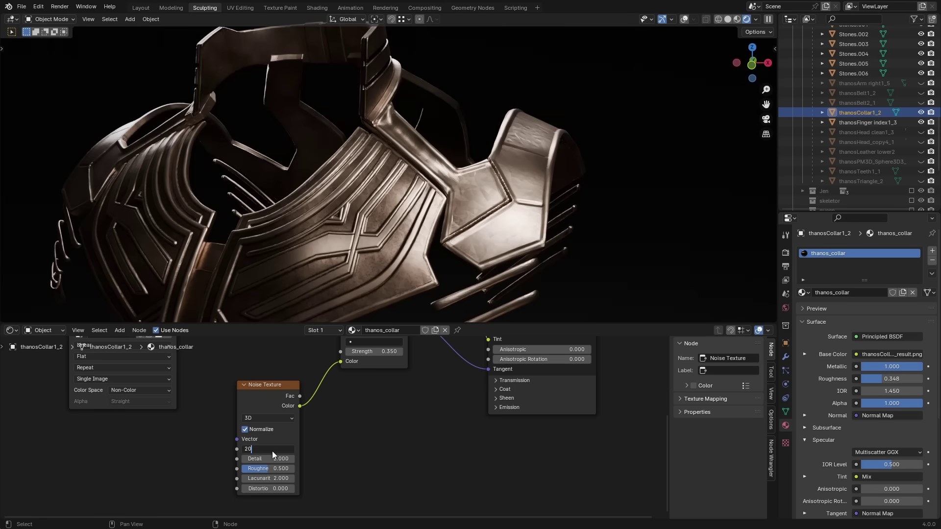
# Confirm the collar's noise scale, raise Detail and Lacunarity to 3.8, and preview the noise alone.
pyautogui.press('Return')
pyautogui.moveTo(271, 460)
pyautogui.mouseDown()
pyautogui.moveTo(281, 460)
pyautogui.moveTo(274, 489)
pyautogui.moveTo(284, 488)
pyautogui.moveTo(272, 449)
pyautogui.moveTo(256, 449)
pyautogui.mouseUp()
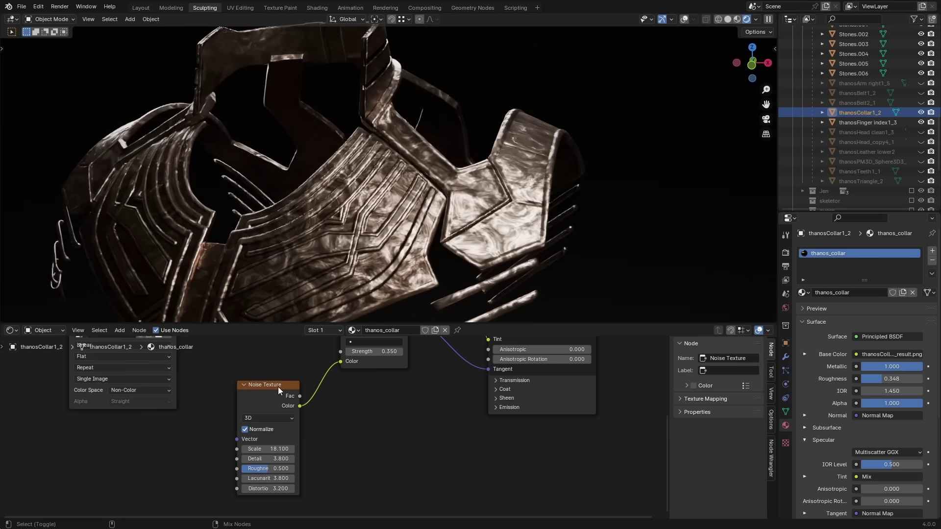
pyautogui.keyDown('ctrl'); pyautogui.keyDown('shift'); pyautogui.click(275, 383); pyautogui.keyUp('shift'); pyautogui.keyUp('ctrl')
pyautogui.moveTo(315, 254); pyautogui.dragTo(425, 265, button='middle')
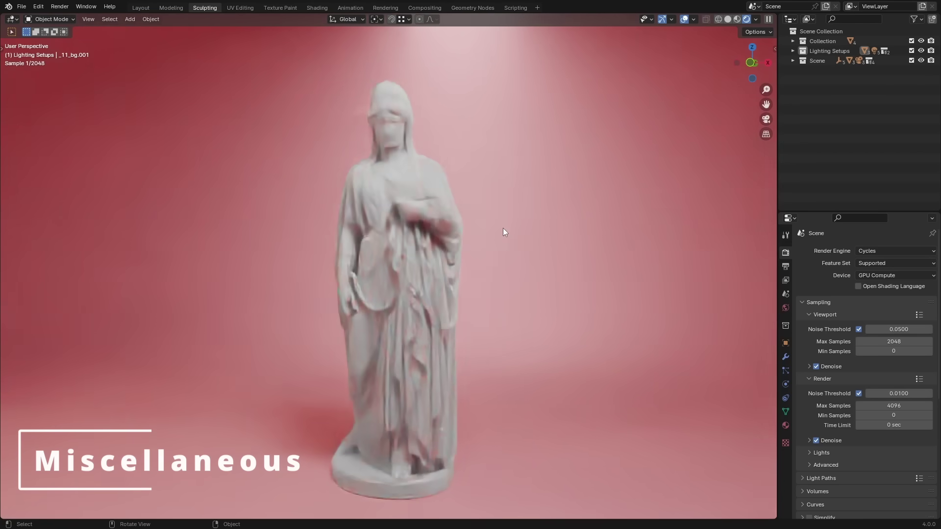
# Select the statue and start a Wavefront OBJ export with Object Groups and Smooth Groups ticked.
pyautogui.click(422, 180)
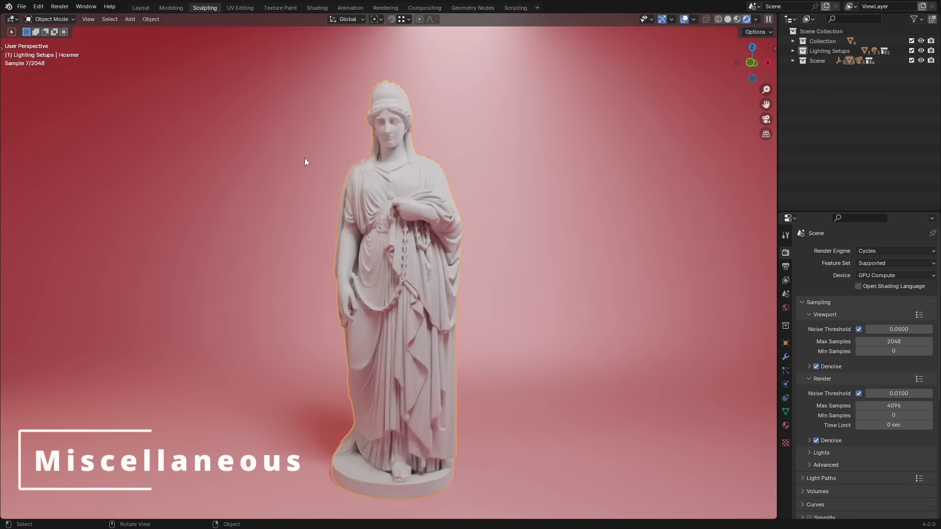
pyautogui.click(19, 7)
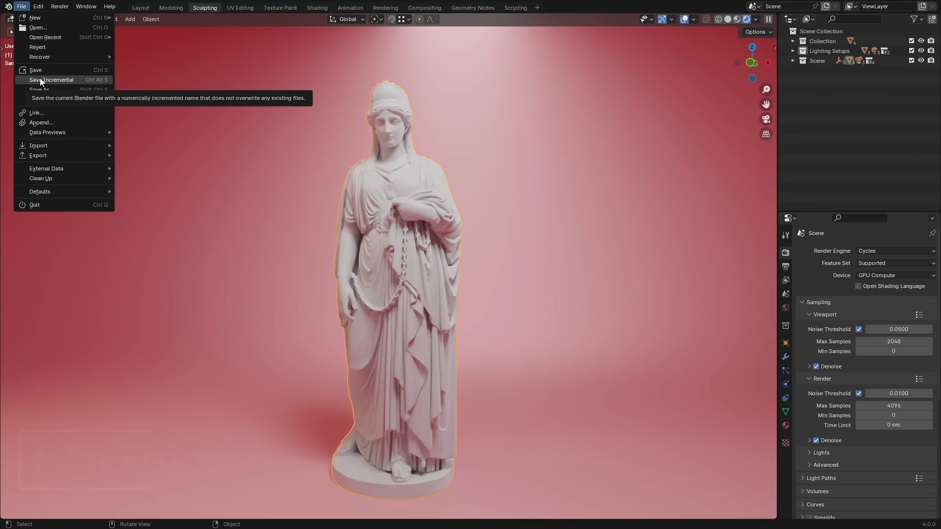
pyautogui.moveTo(51, 154)
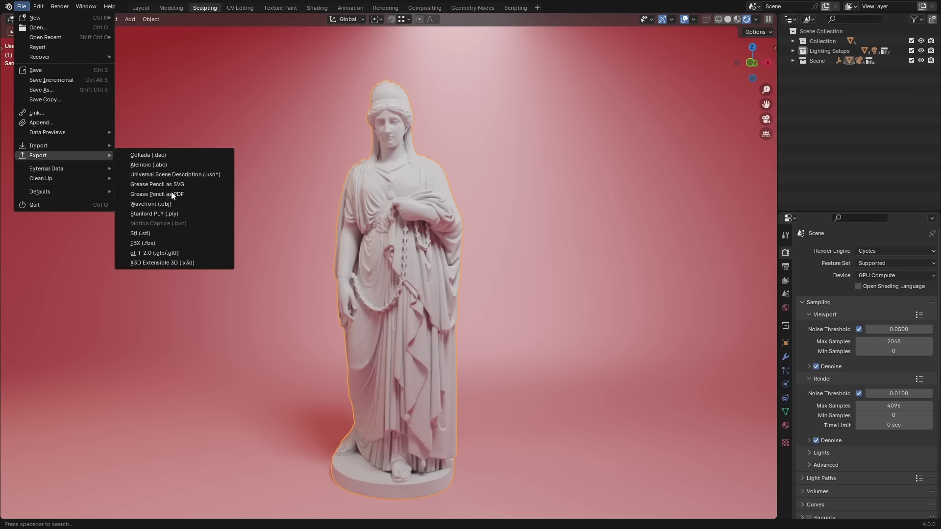
pyautogui.click(140, 205)
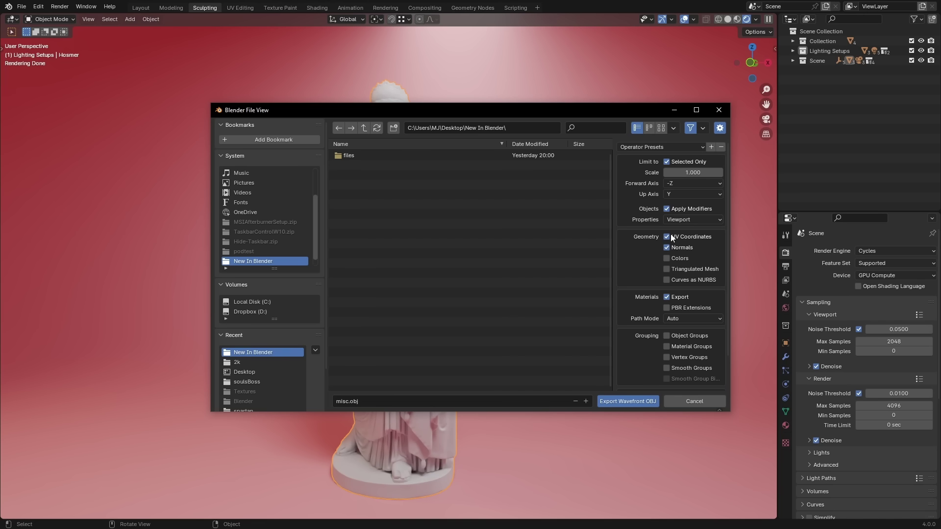
pyautogui.scroll(-3, 671, 236)
pyautogui.click(667, 299)
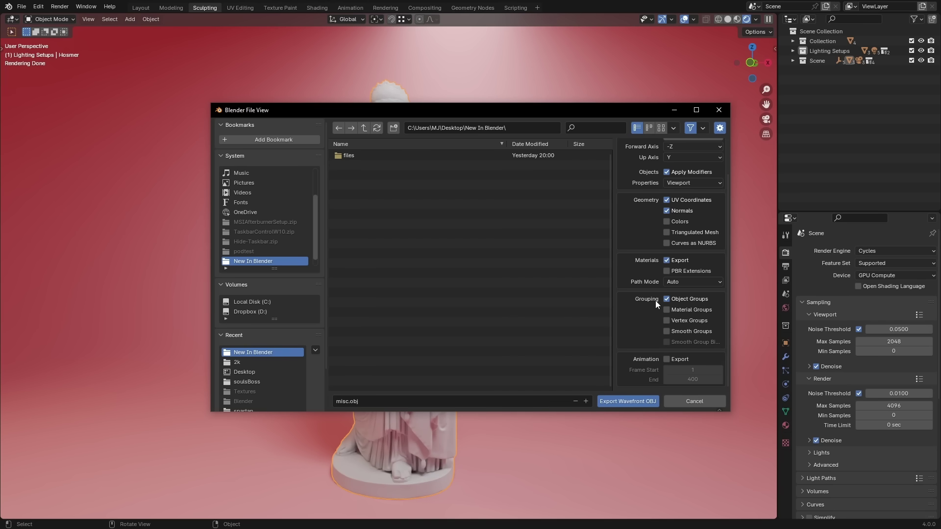
pyautogui.click(666, 331)
# Write out misc.obj and orbit around the statue and cube.
pyautogui.click(625, 403)
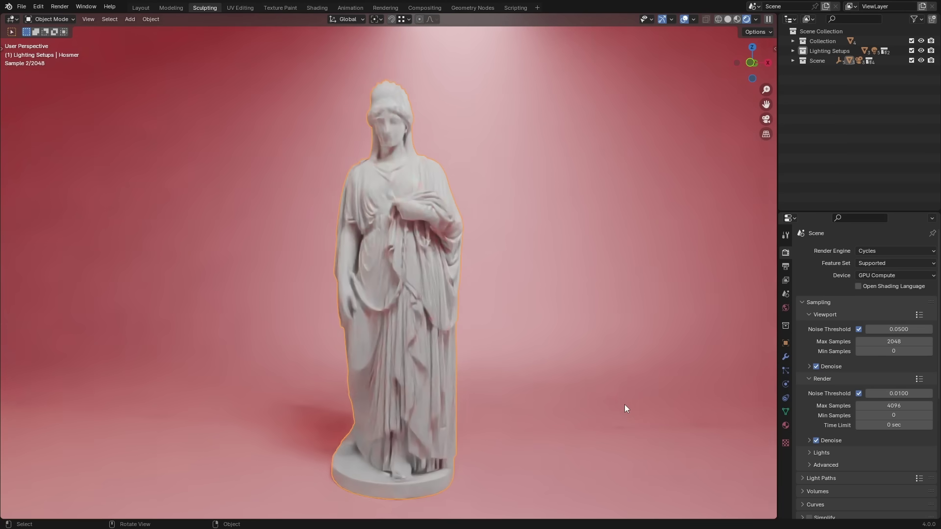
pyautogui.moveTo(584, 336); pyautogui.dragTo(530, 338, button='middle')
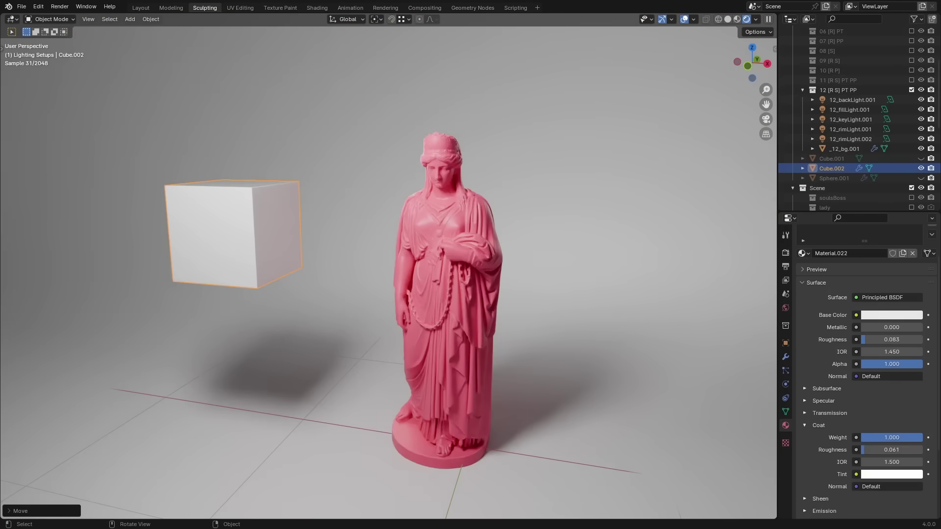
pyautogui.moveTo(313, 273); pyautogui.dragTo(315, 272, button='middle')
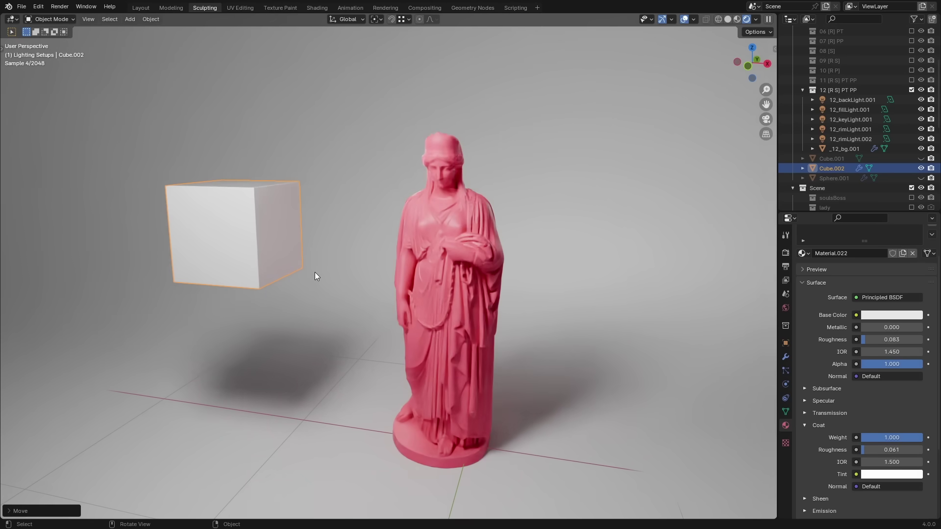
# Move the cube from a chosen snap base point to a new spot beside the statue.
pyautogui.press('g')
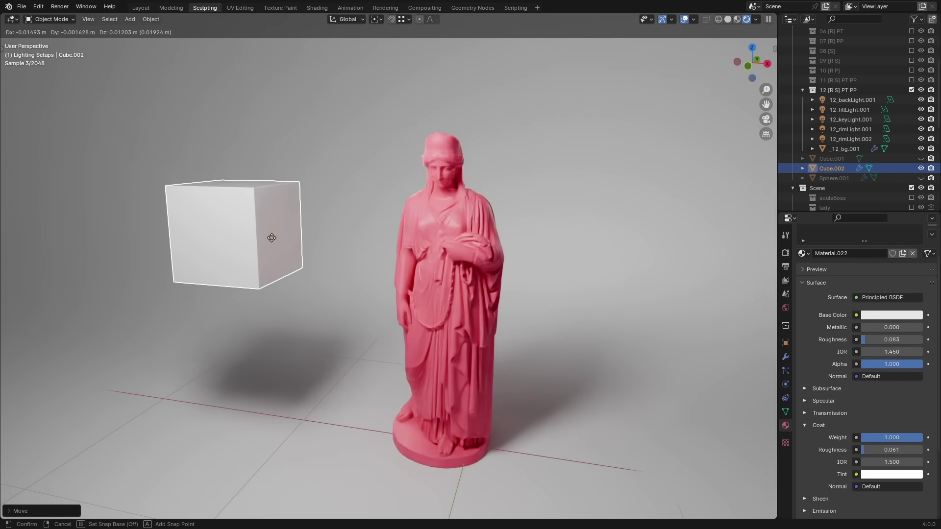
pyautogui.click(332, 243)
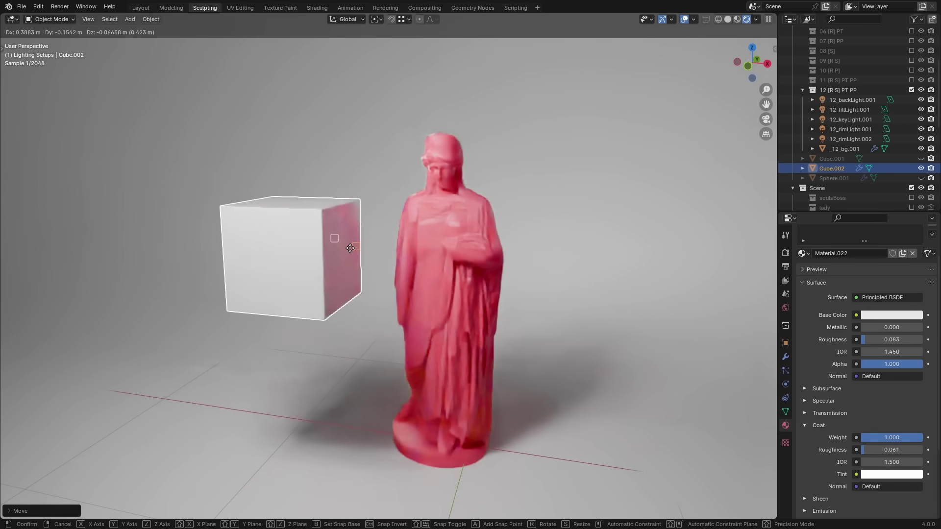
pyautogui.moveTo(325, 248)
pyautogui.mouseDown(button='middle')
pyautogui.moveTo(422, 244)
pyautogui.moveTo(315, 255)
pyautogui.mouseUp(button='middle')
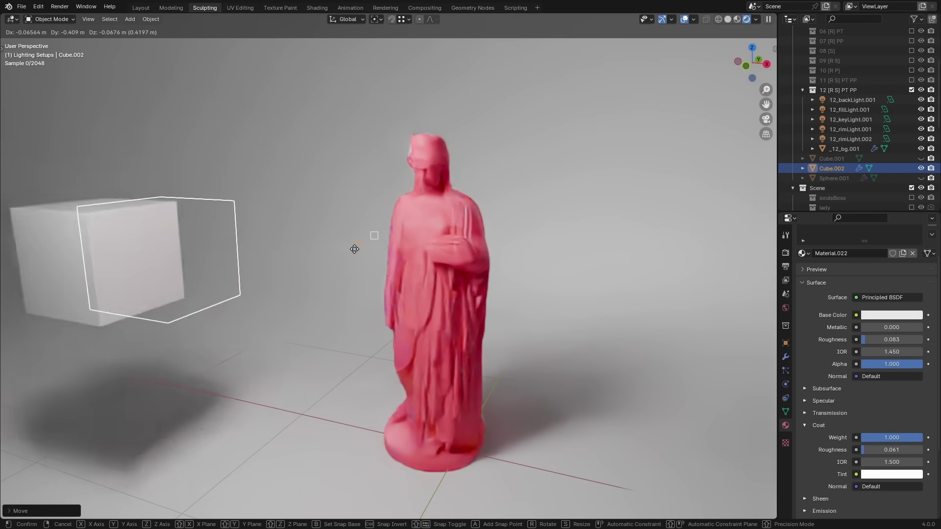
pyautogui.click(279, 259)
# Slide the cube along the global X axis.
pyautogui.press('g')
pyautogui.press('x')
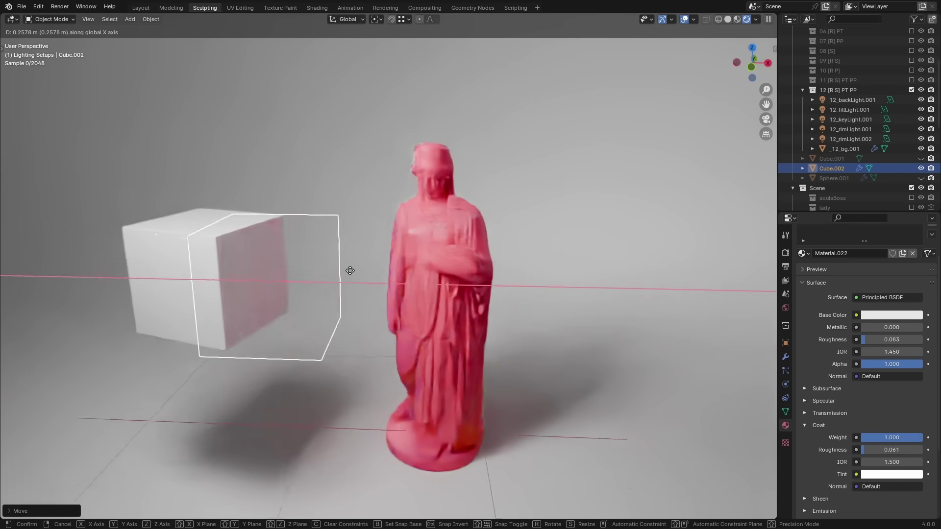
pyautogui.moveTo(349, 269); pyautogui.dragTo(536, 270, button='middle')
pyautogui.moveTo(392, 257); pyautogui.dragTo(263, 255, button='middle')
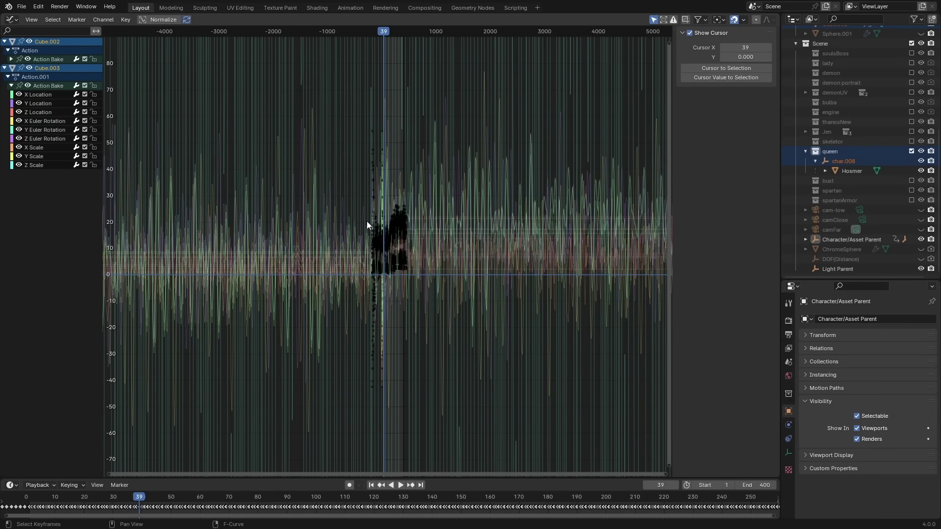
# Play the animation while zooming the baked Graph Editor curves, stopping at frame 175.
pyautogui.press('space')
pyautogui.keyDown('ctrl'); pyautogui.moveTo(381, 234); pyautogui.dragTo(106, 214, button='middle'); pyautogui.keyUp('ctrl')
pyautogui.press('space')
pyautogui.scroll(-5, 440, 242)
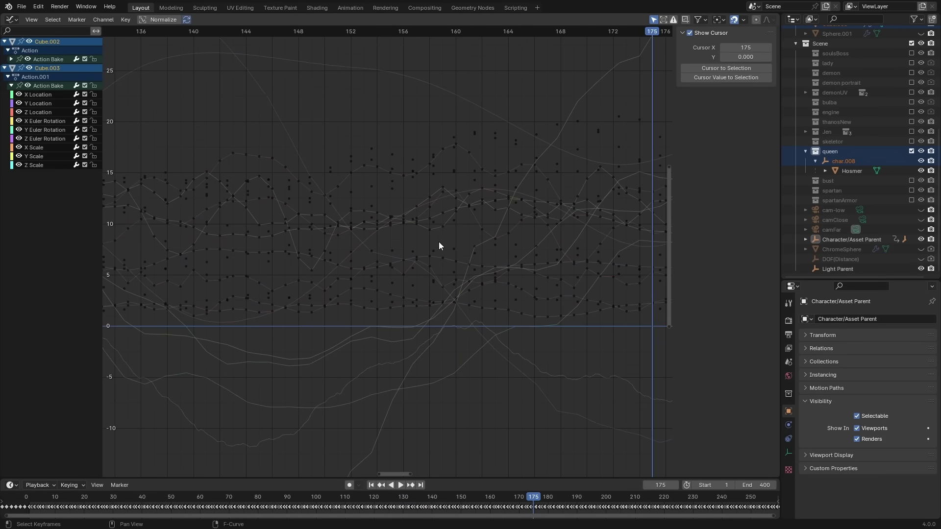
pyautogui.keyDown('ctrl'); pyautogui.moveTo(439, 246); pyautogui.dragTo(311, 210, button='middle'); pyautogui.keyUp('ctrl')
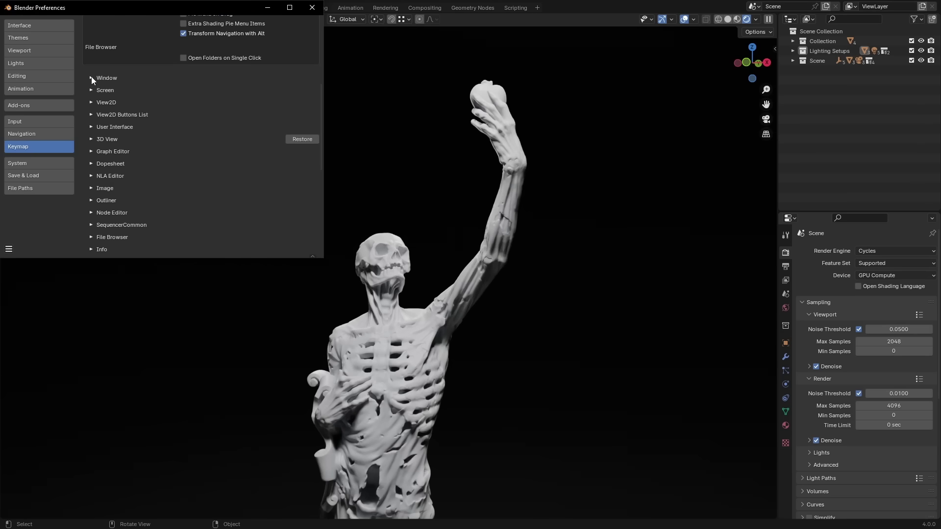
# Expand the Window, 3D View, Curves and Vertex Paint keymap sections.
pyautogui.click(92, 78)
pyautogui.scroll(-20, 91, 88)
pyautogui.click(91, 140)
pyautogui.scroll(-4, 98, 133)
pyautogui.click(102, 87)
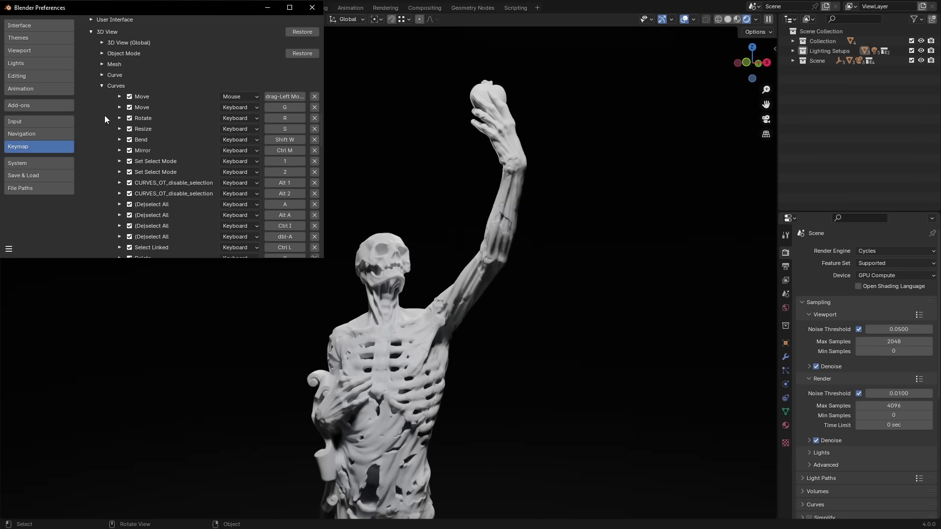
pyautogui.scroll(-10, 148, 150)
pyautogui.click(101, 127)
pyautogui.scroll(-7, 139, 129)
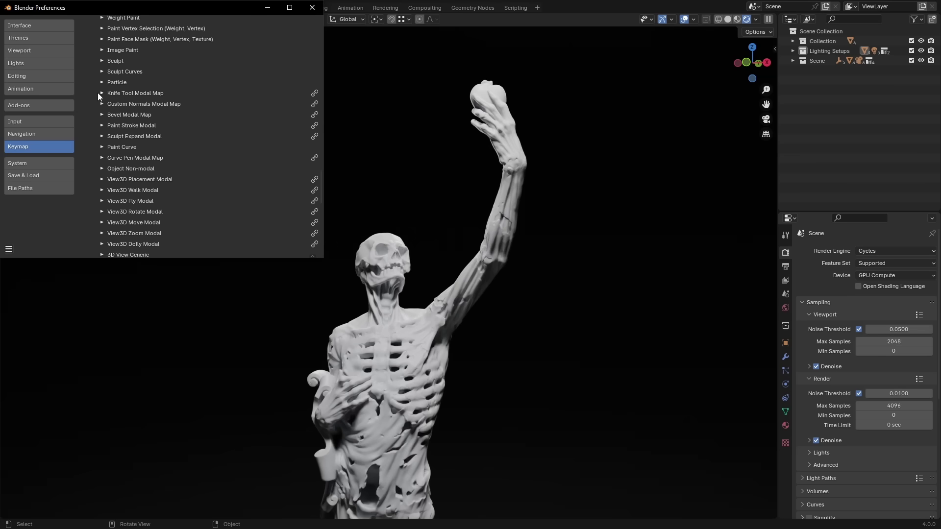
# Expand the Knife Tool Modal Map and Animation keymaps to show Clear Preview Range.
pyautogui.click(98, 93)
pyautogui.scroll(-20, 133, 206)
pyautogui.click(91, 126)
pyautogui.click(102, 159)
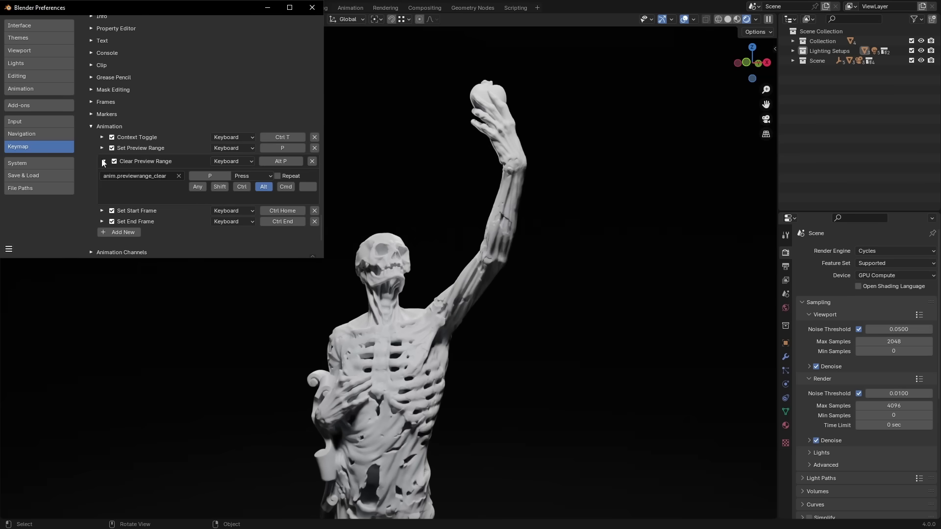
pyautogui.scroll(-5, 129, 62)
# Close Preferences and orbit the skeleton figure to a side view.
pyautogui.click(312, 8)
pyautogui.moveTo(569, 369)
pyautogui.mouseDown(button='middle')
pyautogui.moveTo(488, 366)
pyautogui.moveTo(583, 370)
pyautogui.moveTo(447, 323)
pyautogui.moveTo(437, 341)
pyautogui.moveTo(446, 287)
pyautogui.mouseUp(button='middle')
pyautogui.moveTo(395, 397)
pyautogui.mouseDown(button='middle')
pyautogui.moveTo(380, 398)
pyautogui.moveTo(436, 384)
pyautogui.moveTo(372, 383)
pyautogui.moveTo(320, 407)
pyautogui.moveTo(392, 307)
pyautogui.moveTo(463, 305)
pyautogui.moveTo(452, 248)
pyautogui.mouseUp(button='middle')
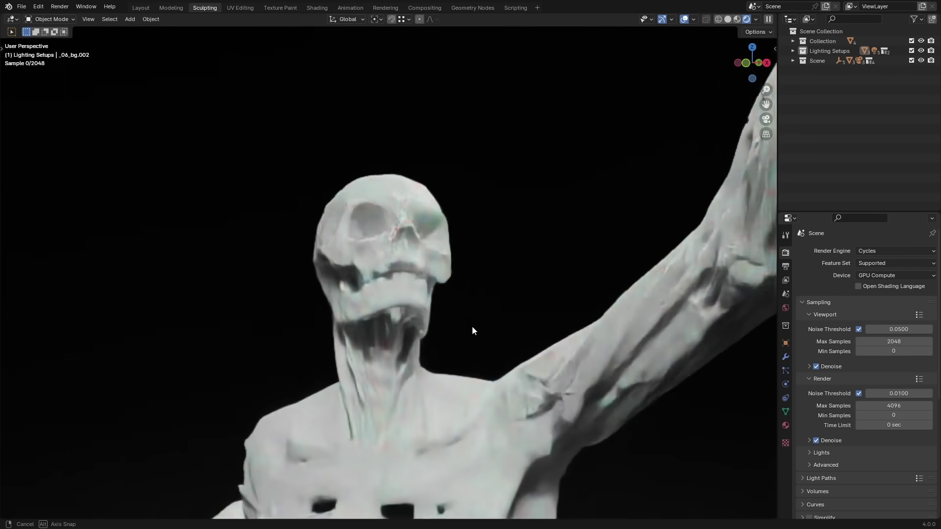